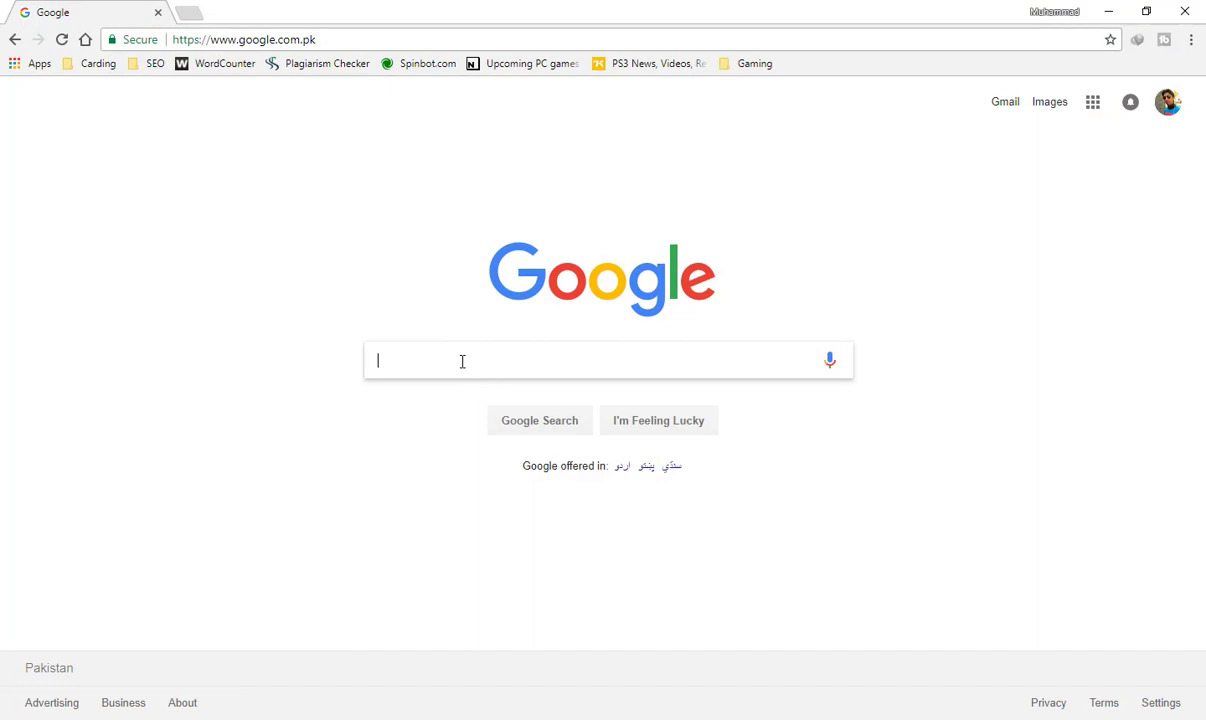
Step: Search Google for obs, open the Open Broadcaster Software site and bring up the OBS Studio download options
{"action": "type", "text": "obs"}
{"action": "key", "text": "Return"}
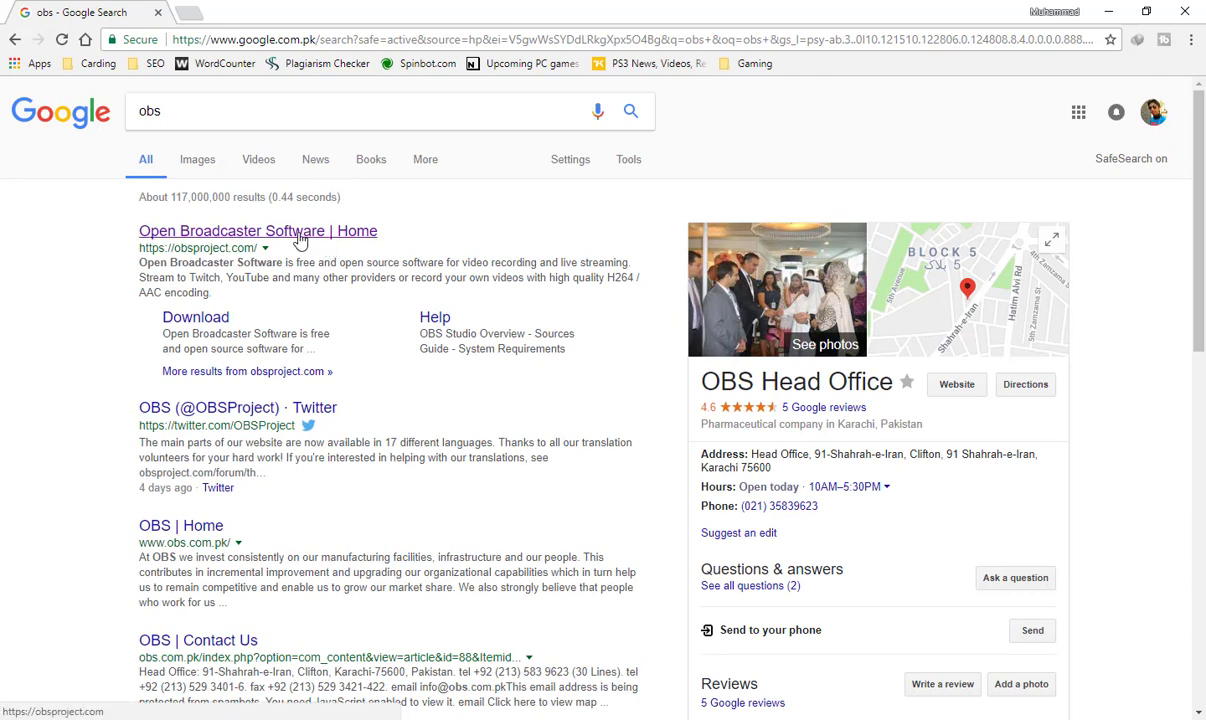
{"action": "left_click", "coordinate": [300, 240]}
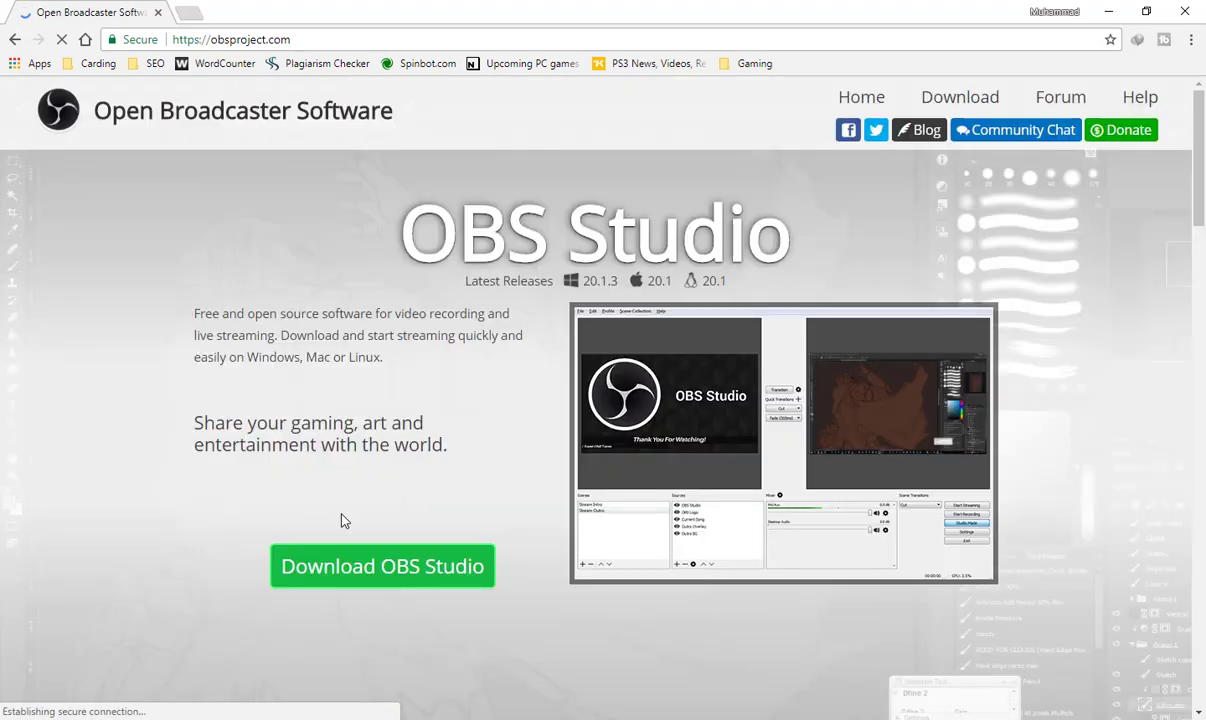
{"action": "left_click", "coordinate": [381, 578]}
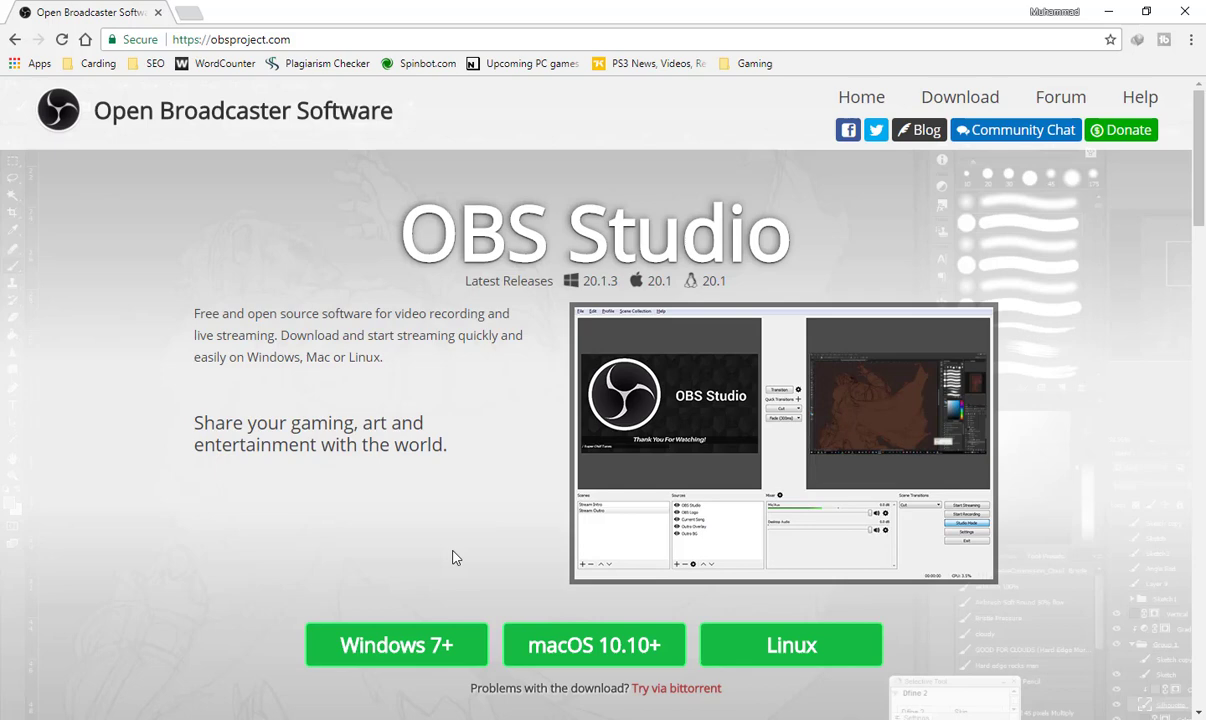
Step: Minimize the browser, launch OBS Studio from the desktop and open its settings
{"action": "left_click", "coordinate": [1113, 11]}
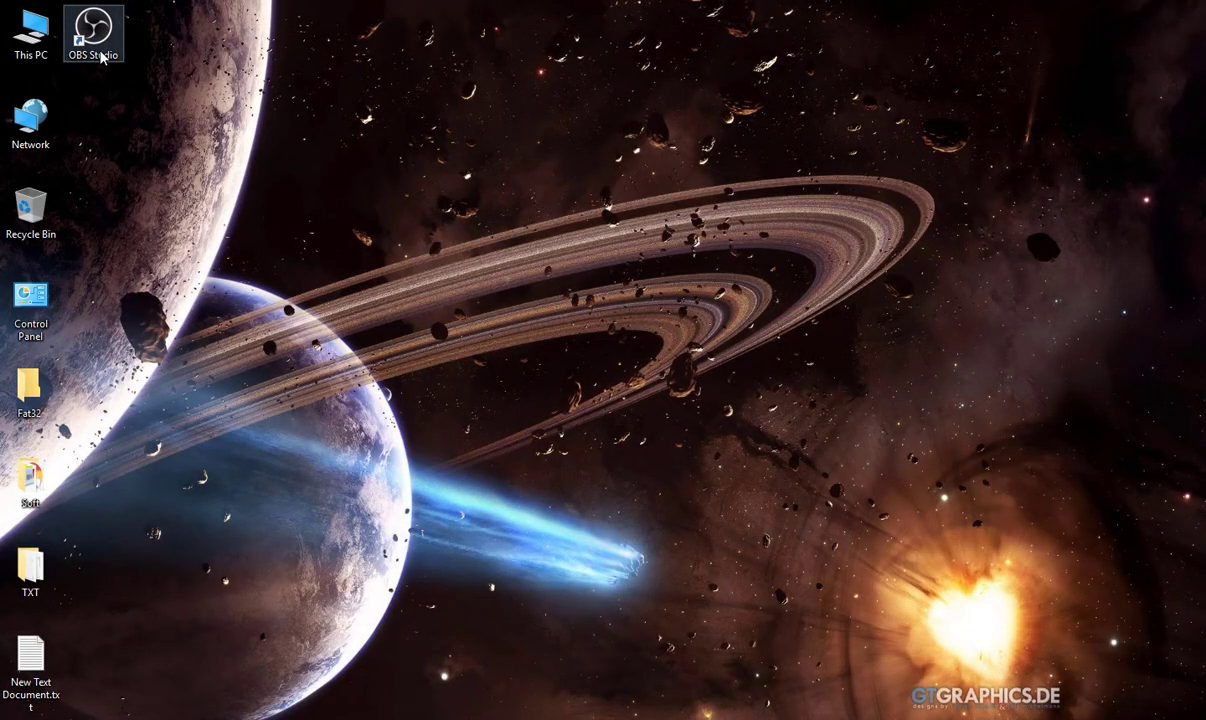
{"action": "left_click", "coordinate": [101, 56]}
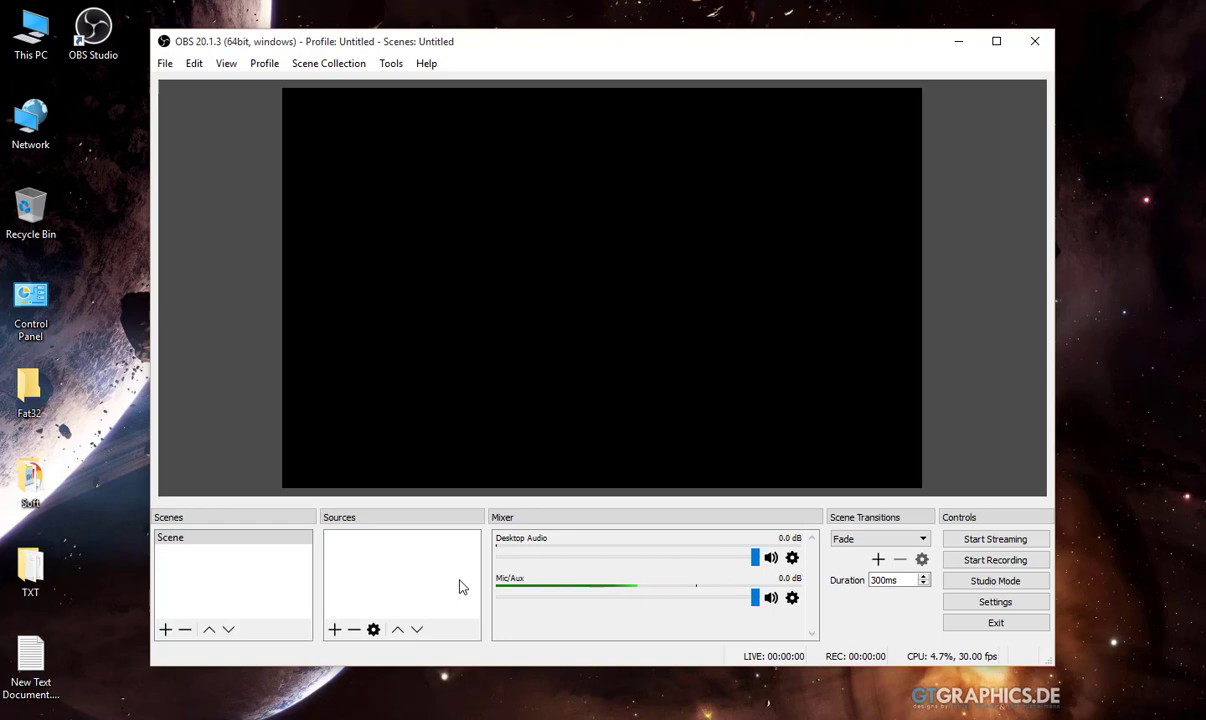
{"action": "left_click", "coordinate": [1003, 602]}
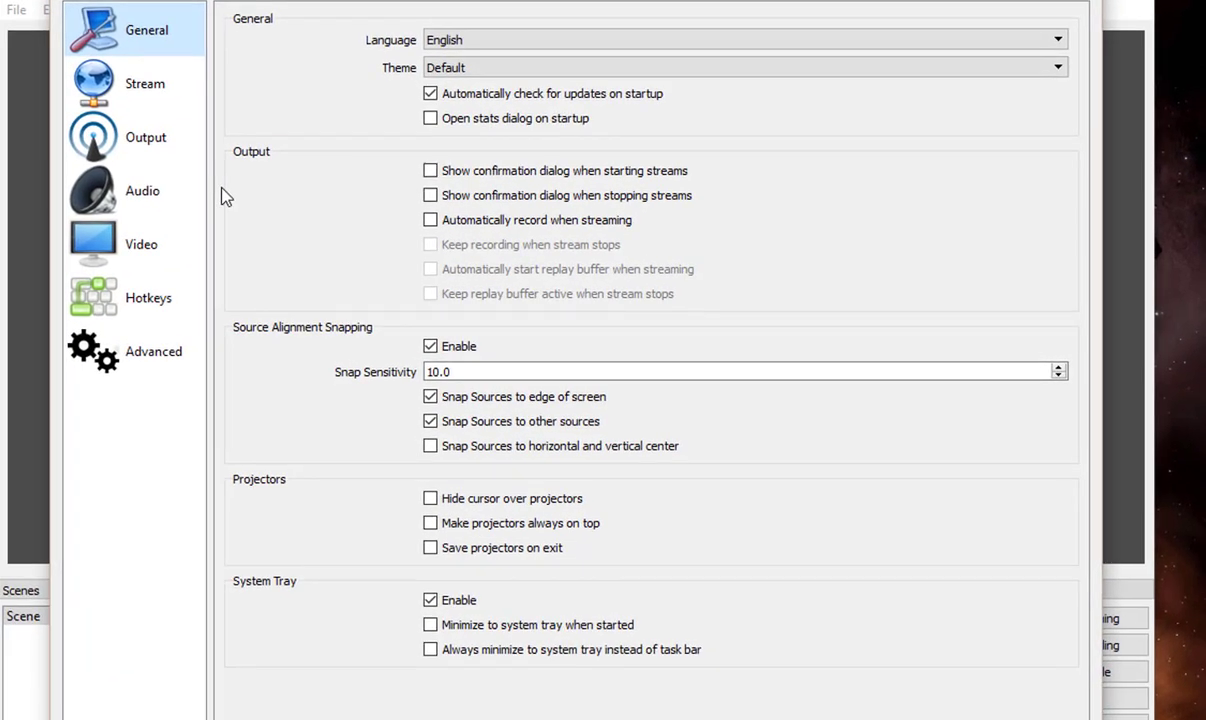
Step: In the output settings, check the streaming encoder choices and set the audio bitrate to 128
{"action": "left_click", "coordinate": [170, 162]}
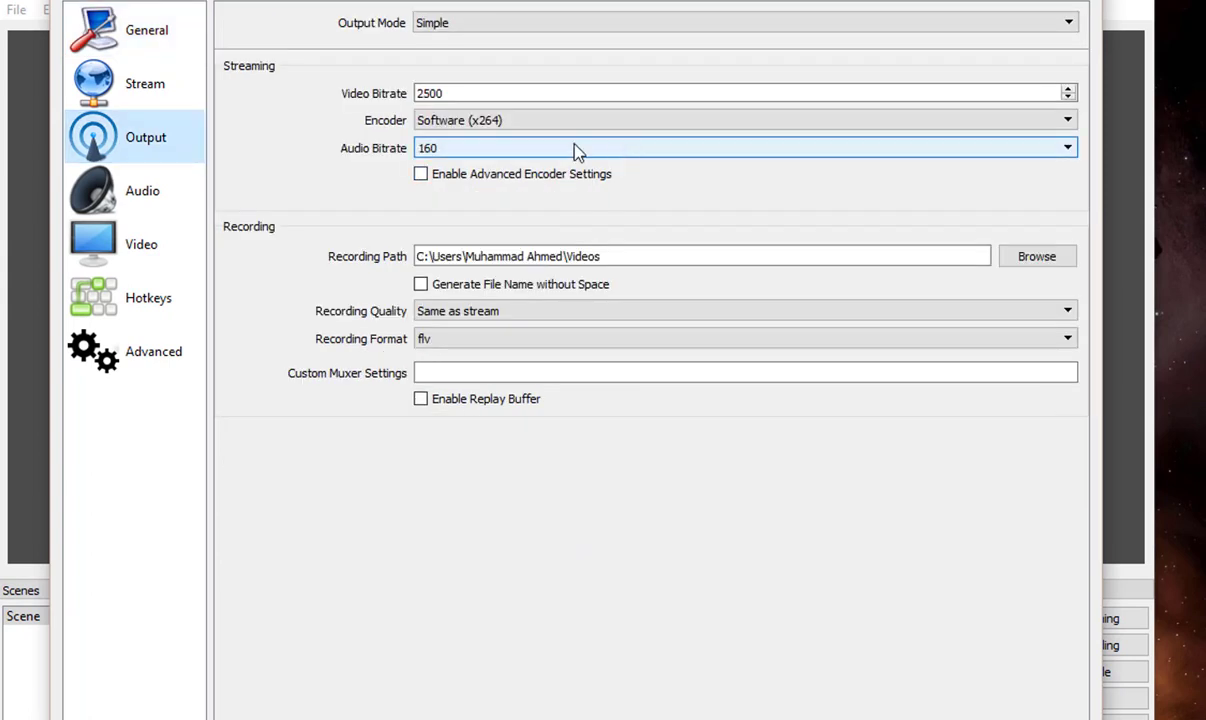
{"action": "left_click", "coordinate": [1025, 122]}
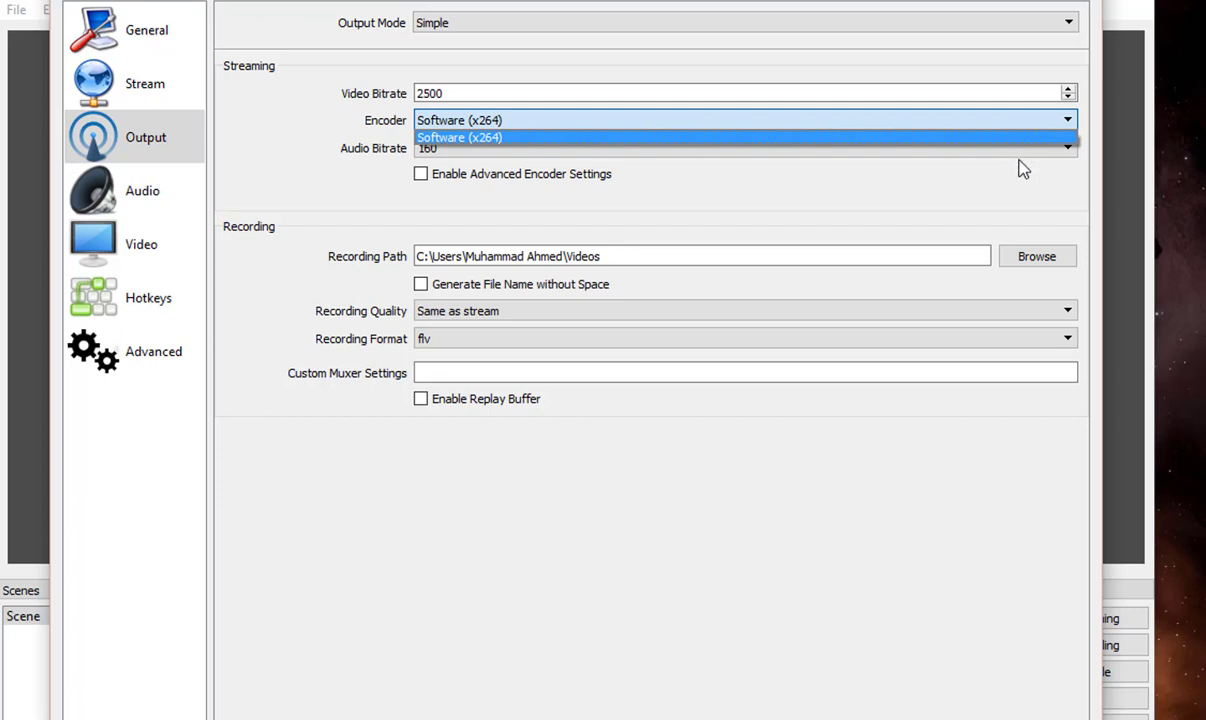
{"action": "left_click", "coordinate": [1024, 167]}
{"action": "left_click", "coordinate": [1024, 167]}
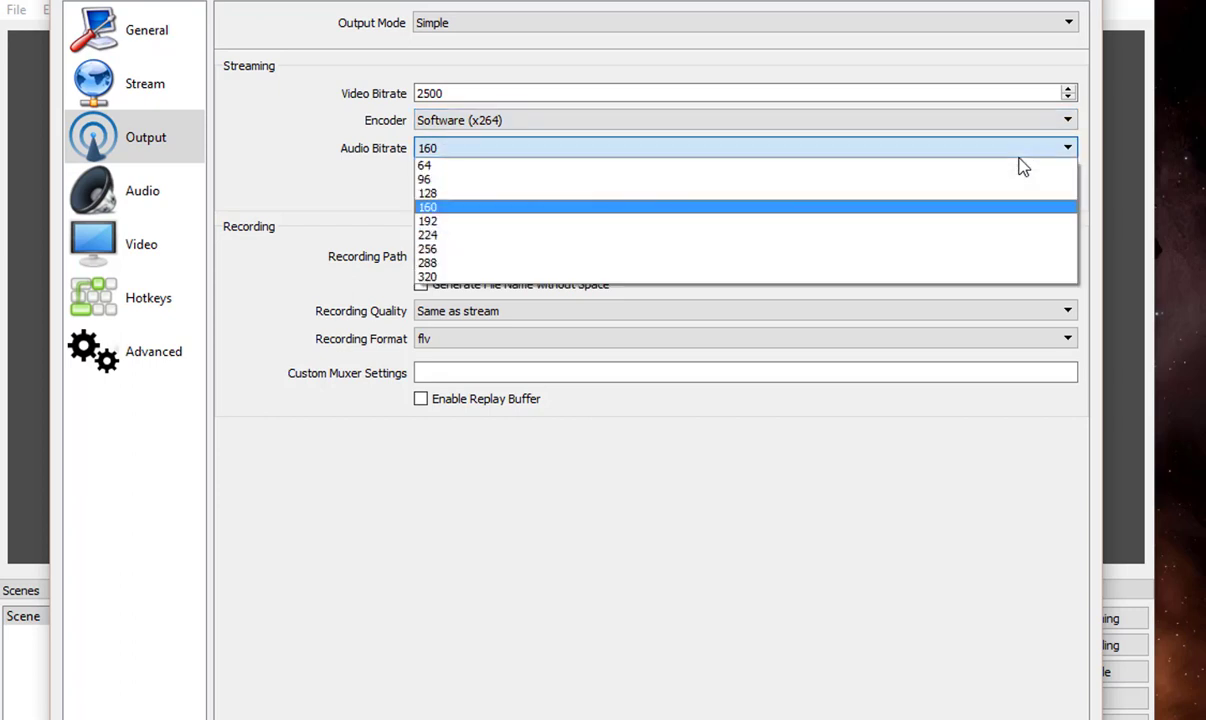
{"action": "left_click", "coordinate": [1020, 193]}
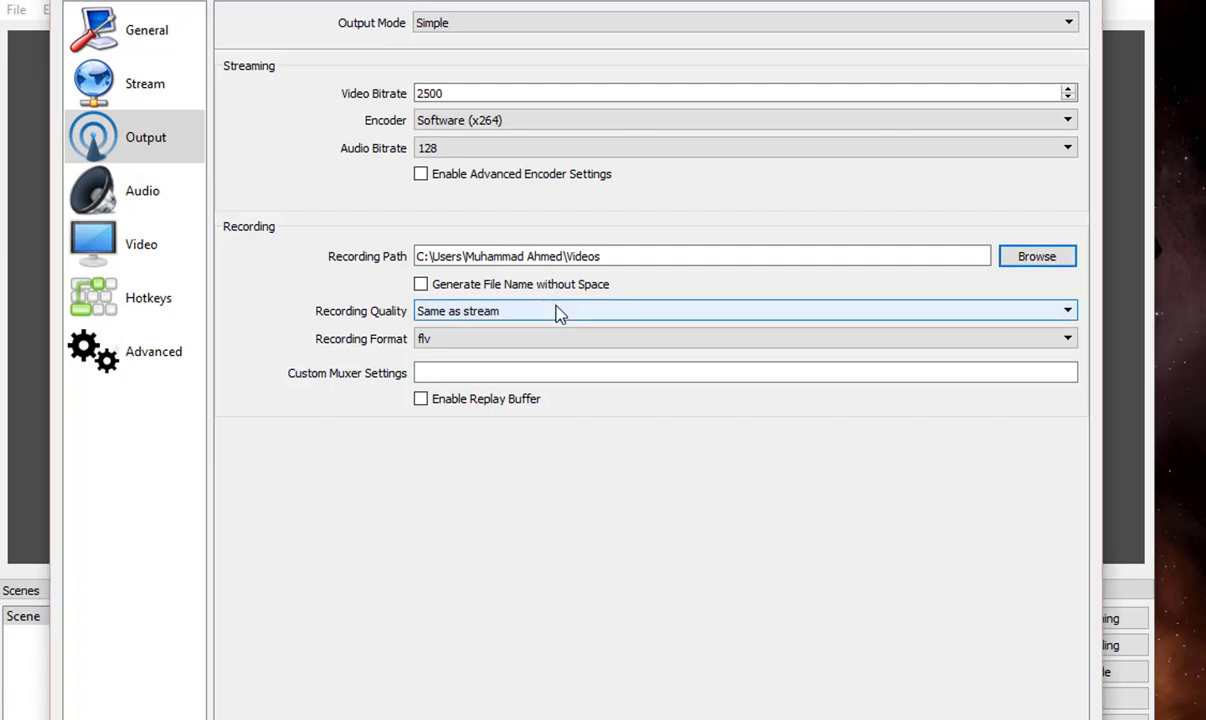
Step: Review the recording quality options and set the recording format to mp4
{"action": "left_click", "coordinate": [470, 313]}
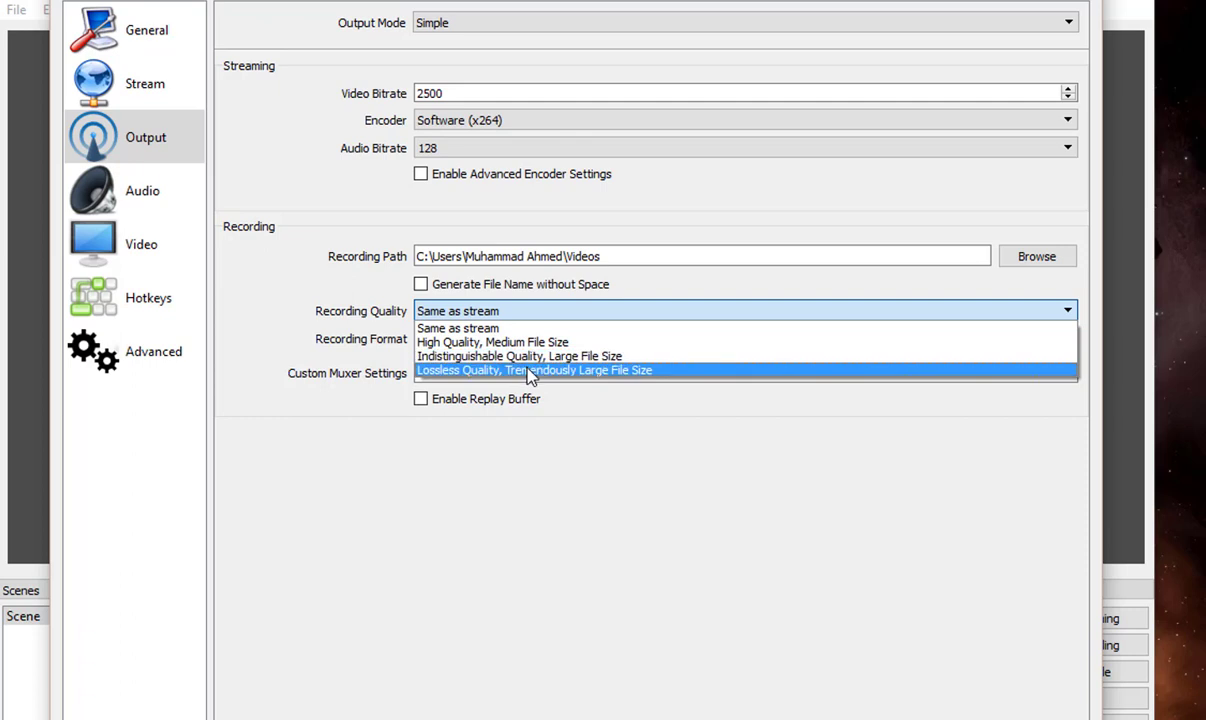
{"action": "left_click", "coordinate": [623, 483]}
{"action": "left_click", "coordinate": [619, 345]}
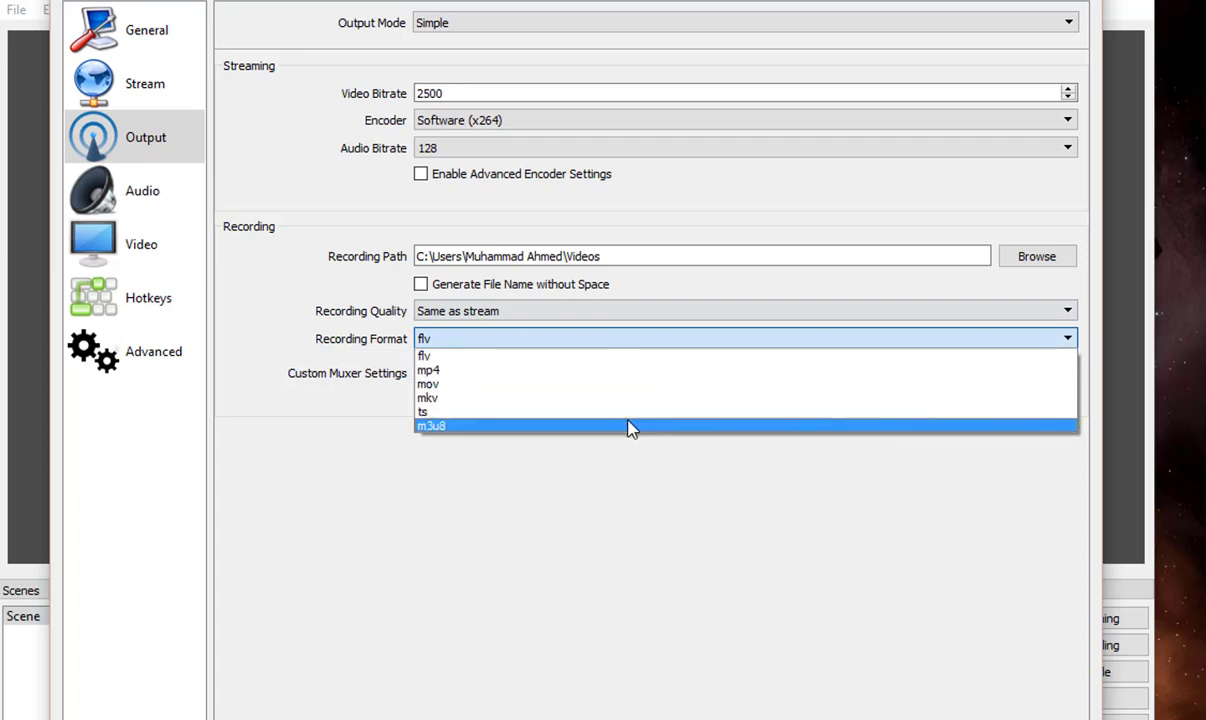
{"action": "left_click", "coordinate": [639, 370]}
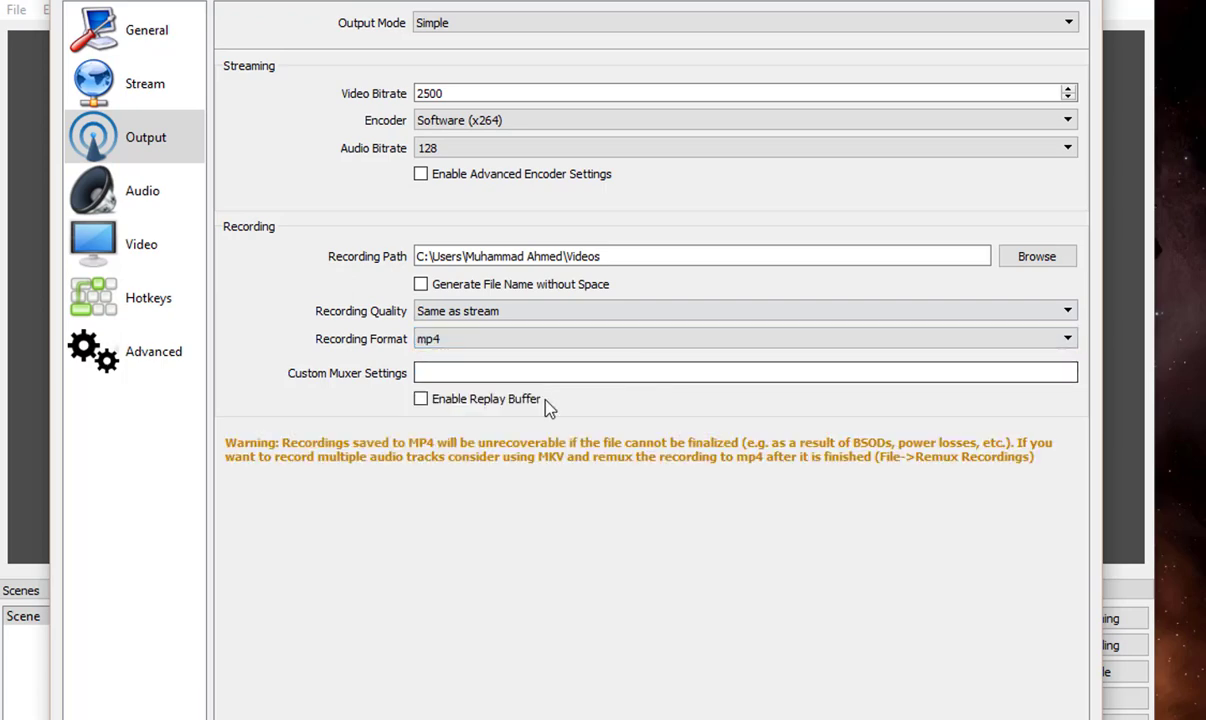
Step: Examine the sample rate and channel options in the audio settings without changing them
{"action": "left_click", "coordinate": [158, 195]}
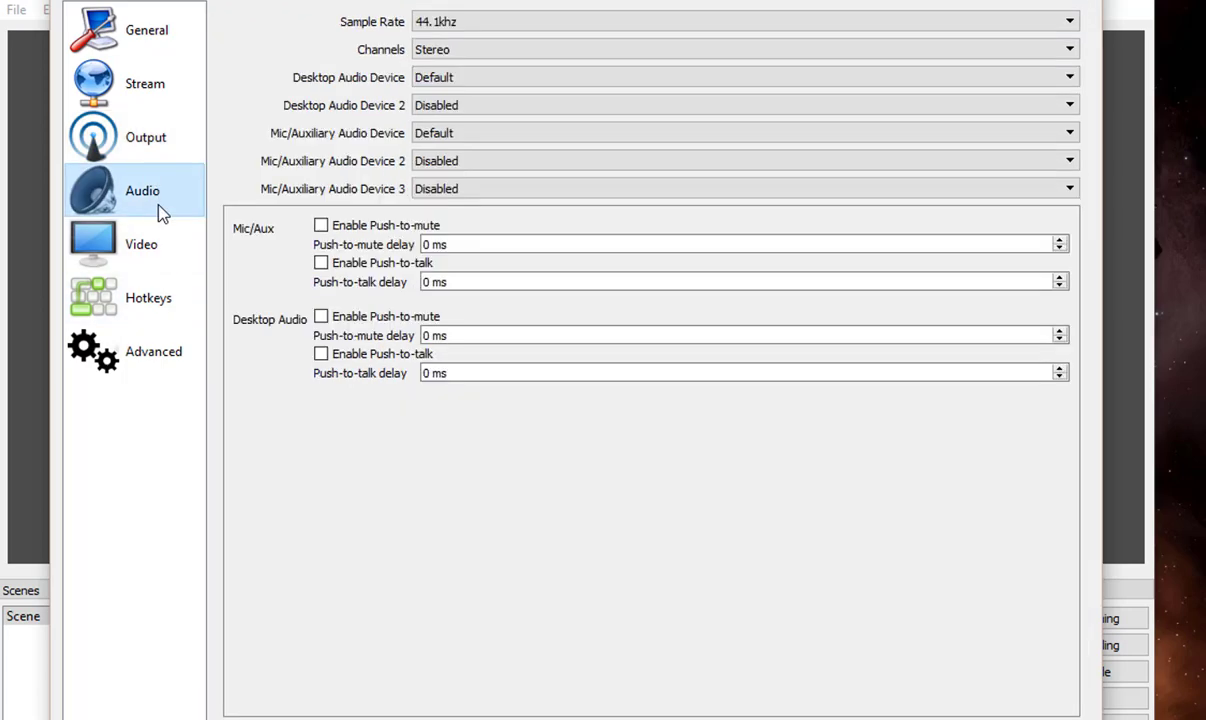
{"action": "left_click", "coordinate": [497, 25]}
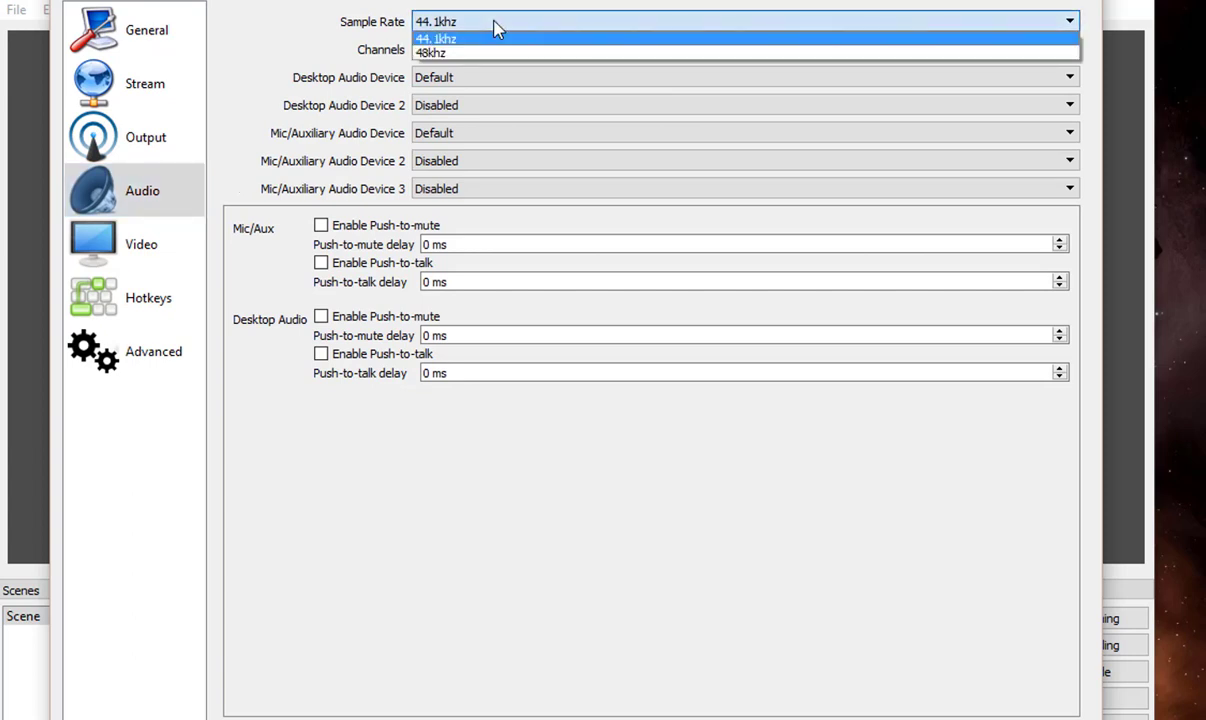
{"action": "left_click", "coordinate": [272, 6]}
{"action": "left_click", "coordinate": [436, 52]}
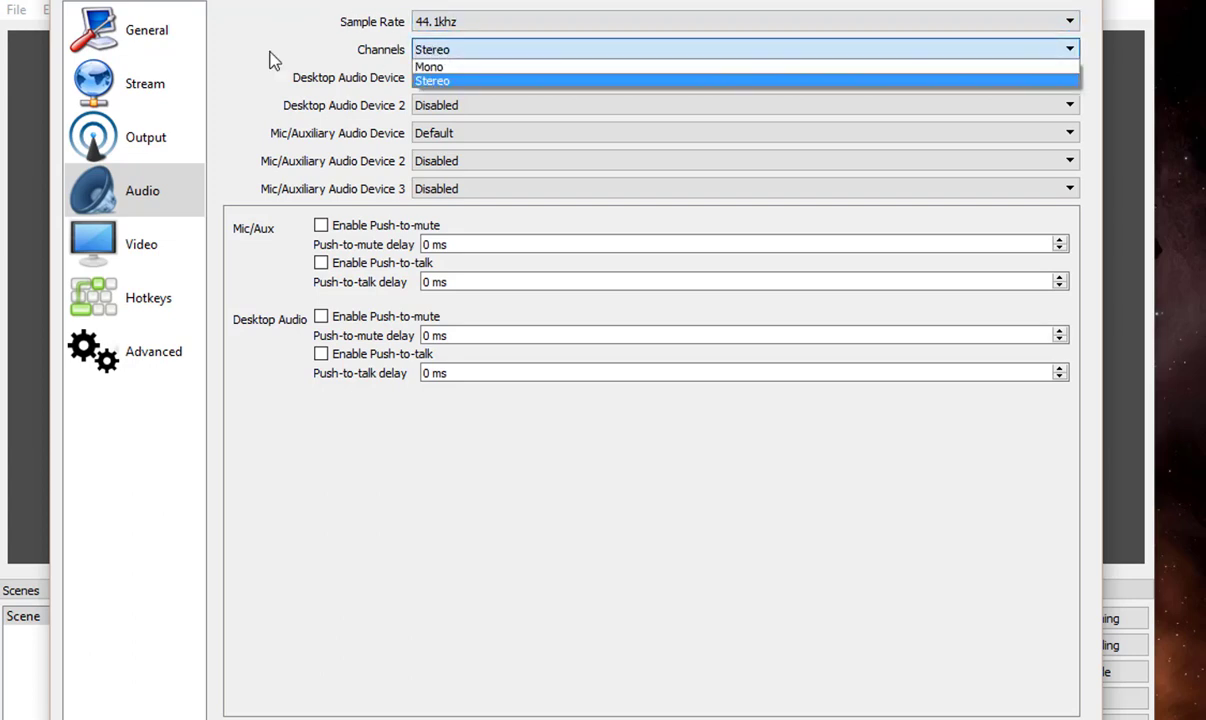
{"action": "left_click", "coordinate": [225, 48]}
Step: Examine the output resolution and FPS options in the video settings without changing them
{"action": "left_click", "coordinate": [160, 245]}
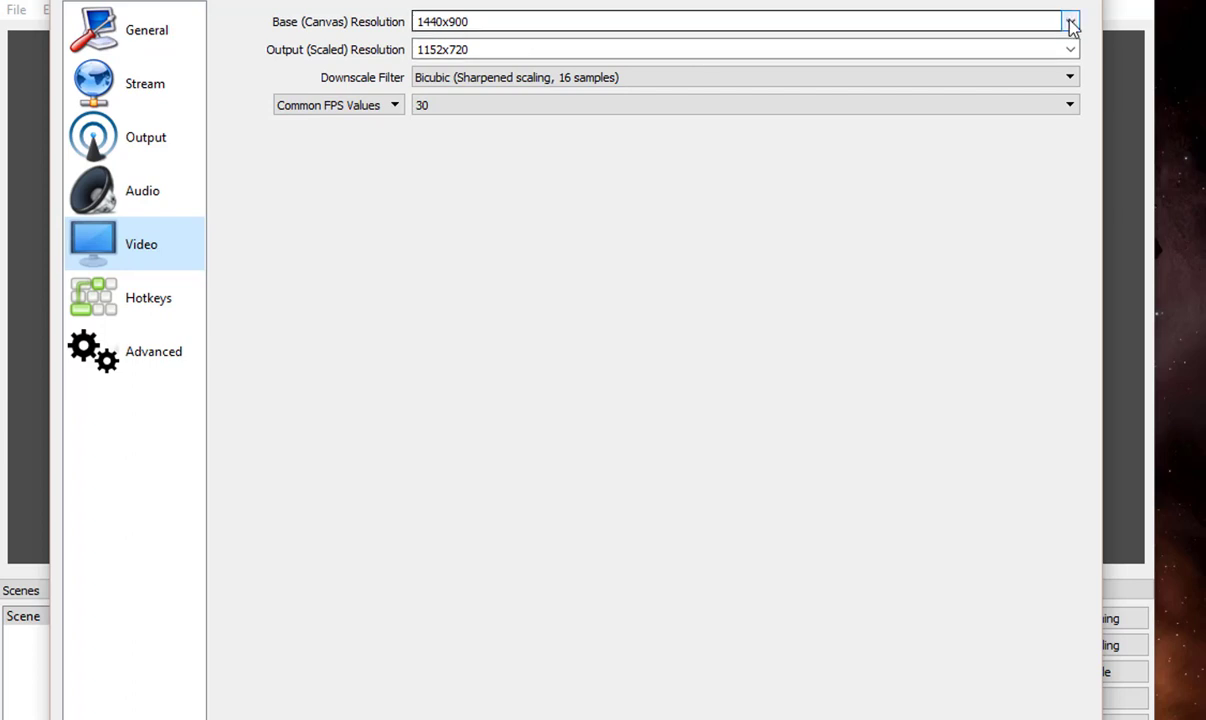
{"action": "left_click", "coordinate": [1071, 50]}
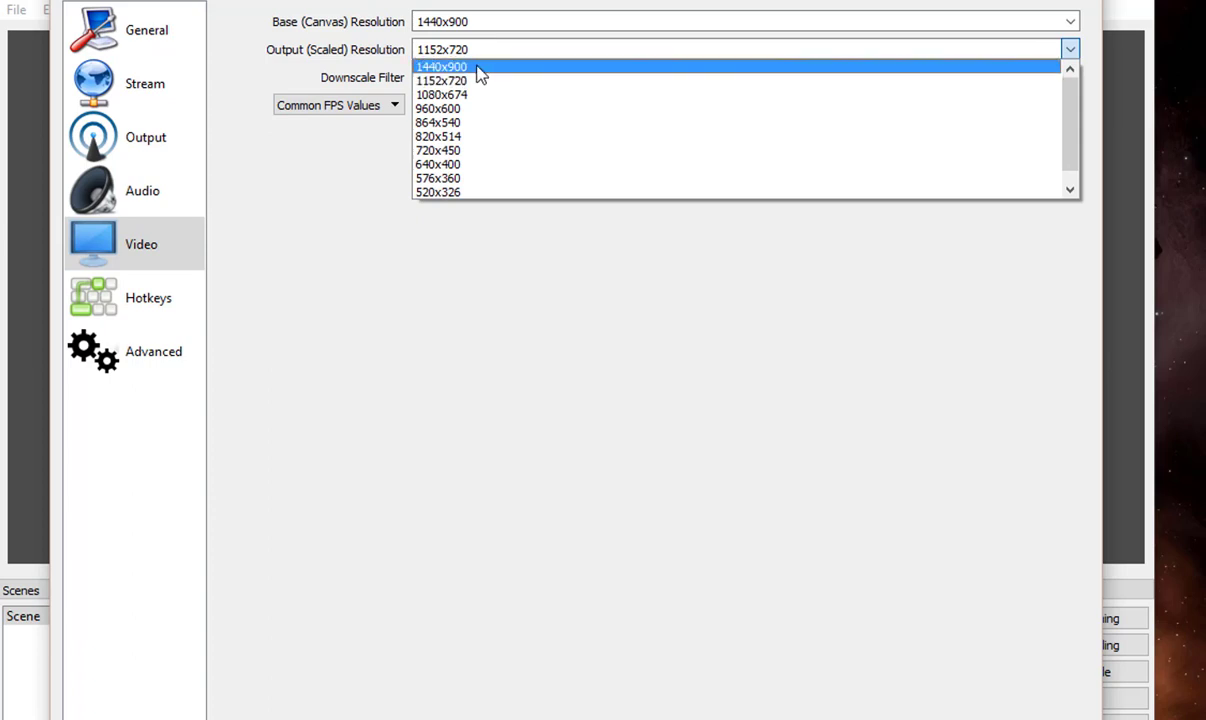
{"action": "left_click", "coordinate": [517, 269]}
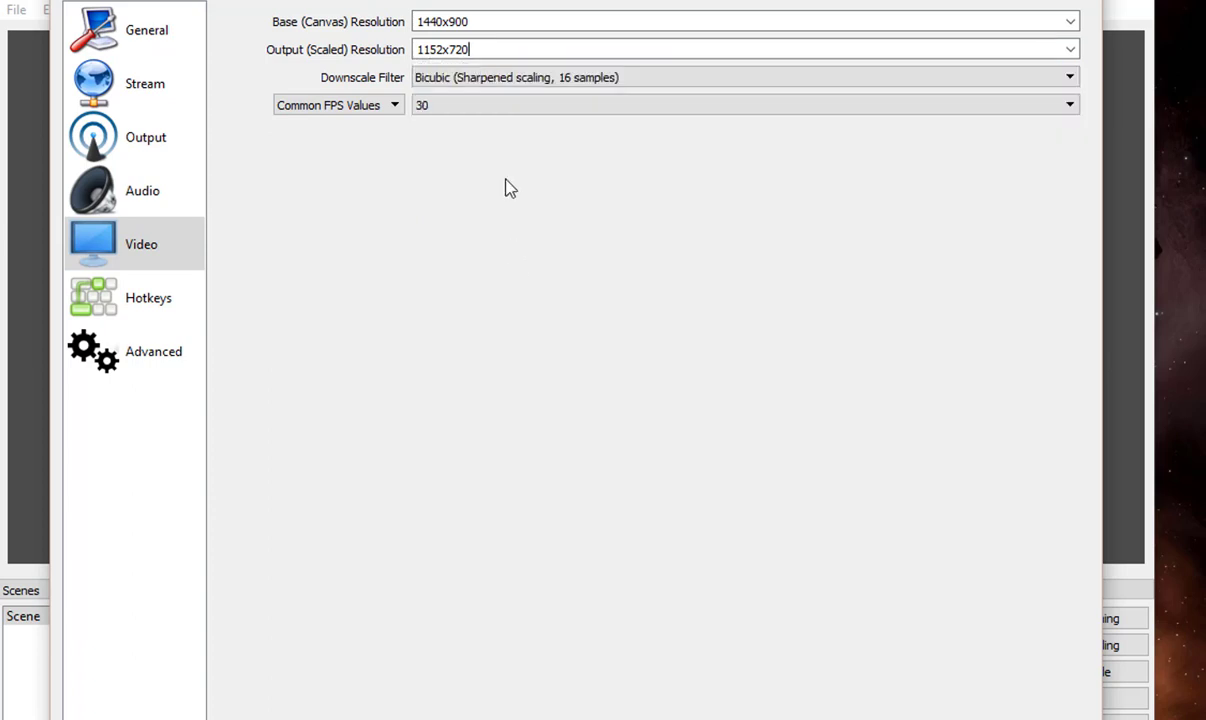
{"action": "left_click", "coordinate": [424, 108]}
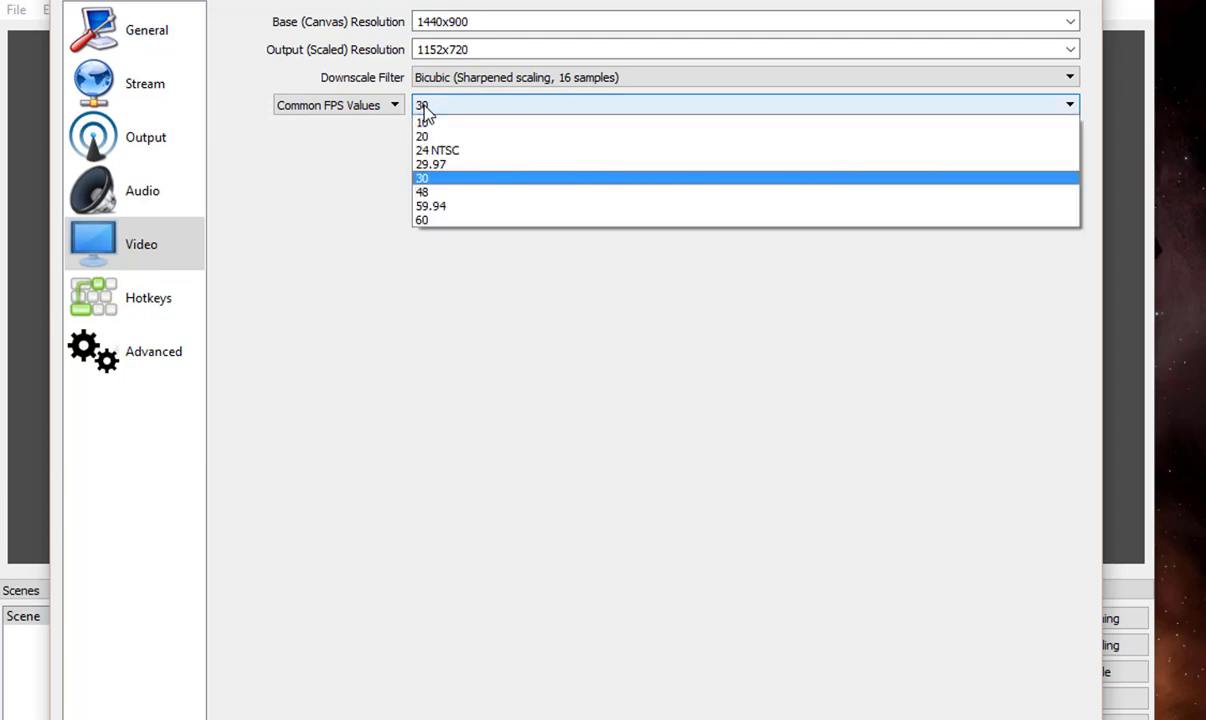
{"action": "left_click", "coordinate": [441, 250]}
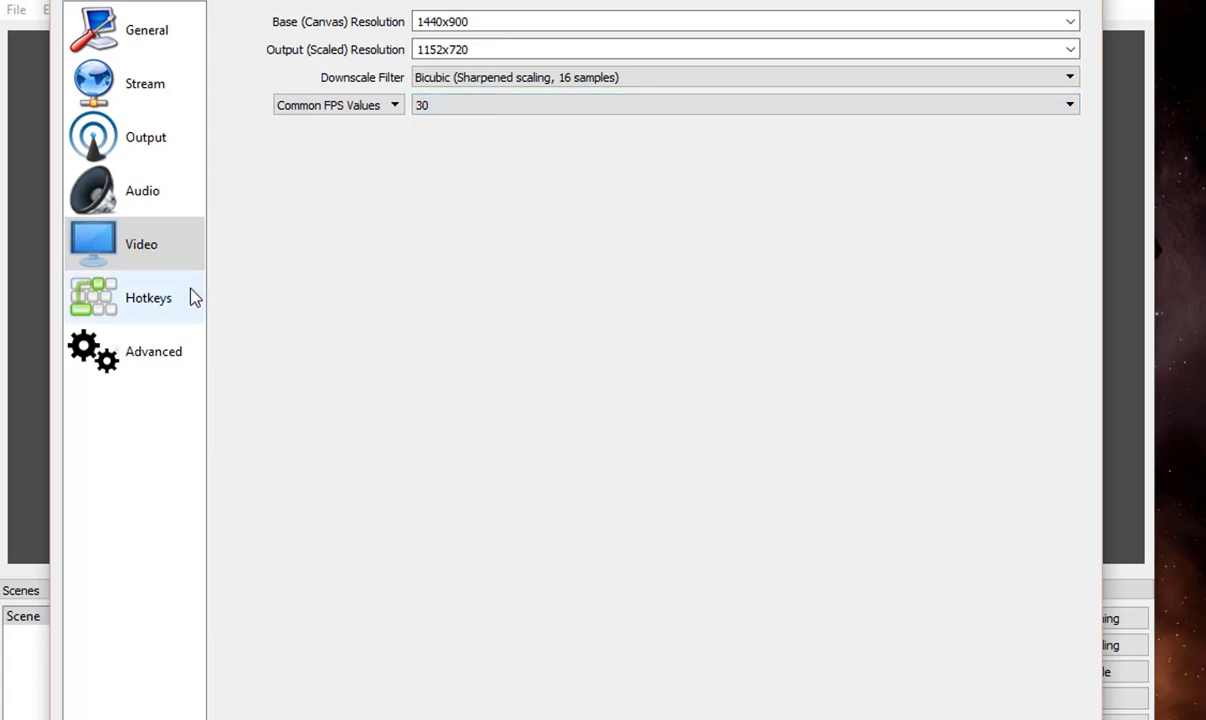
Step: Look over the hotkey settings for starting a stream and starting a recording
{"action": "left_click", "coordinate": [195, 297]}
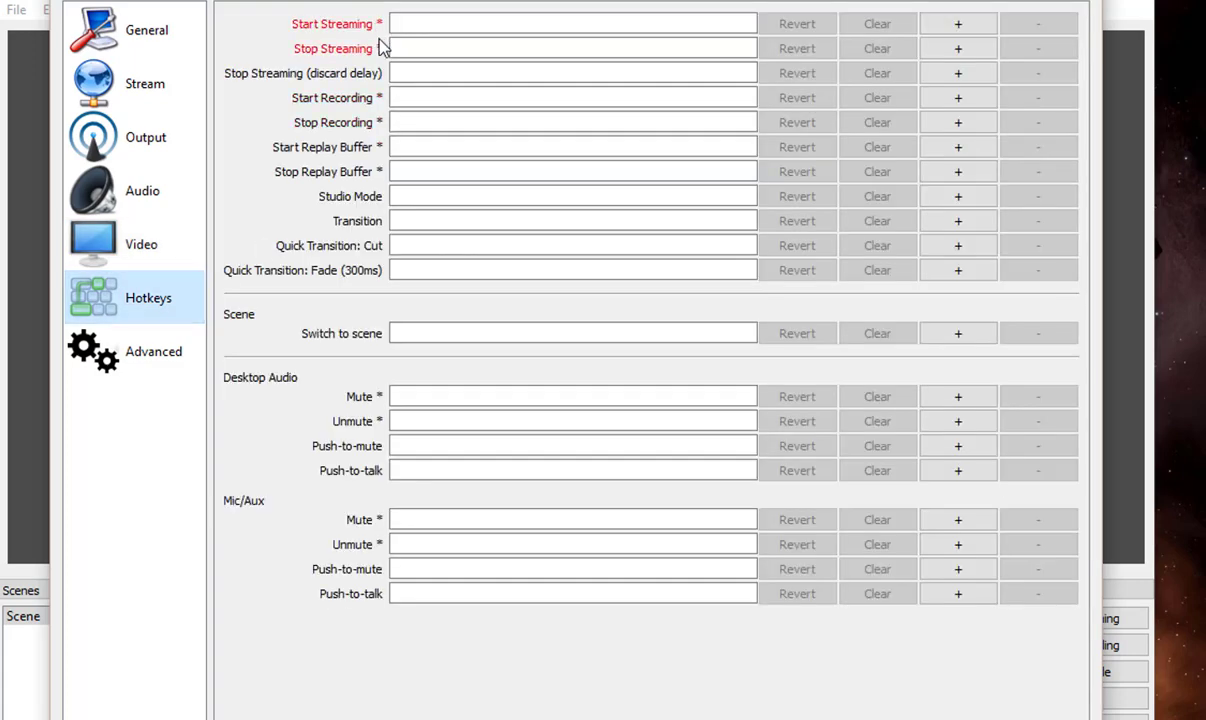
{"action": "left_click", "coordinate": [432, 20]}
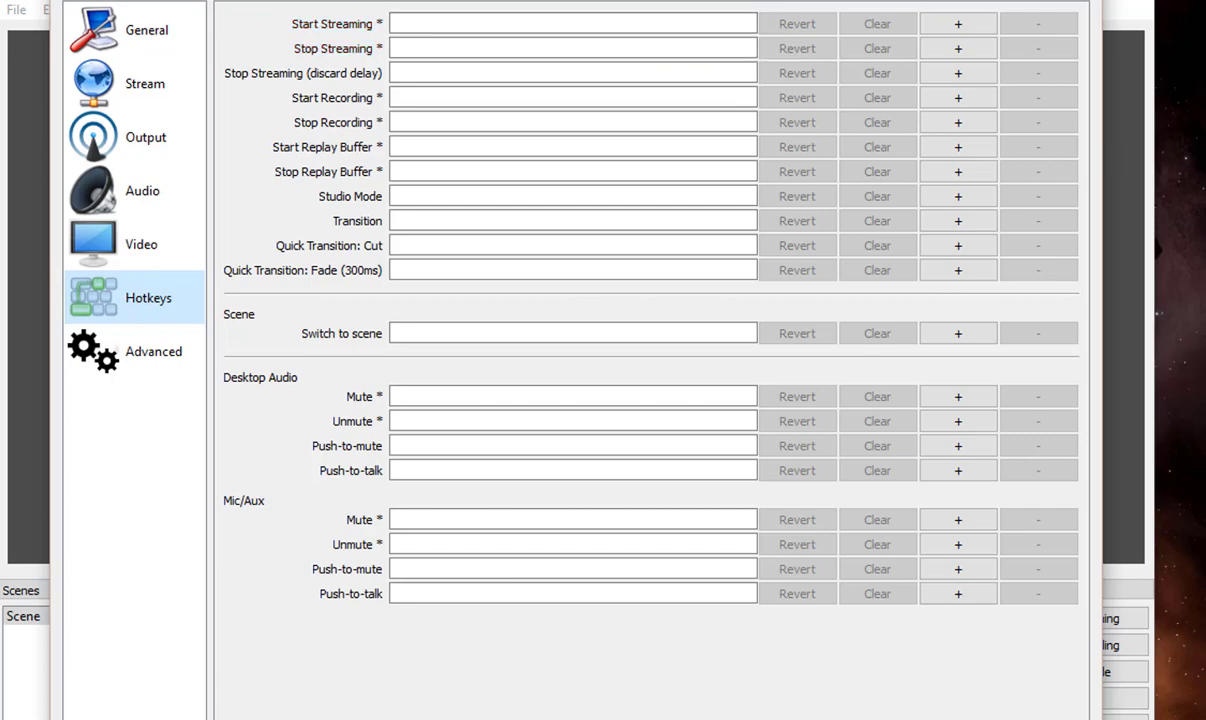
{"action": "left_click", "coordinate": [398, 97]}
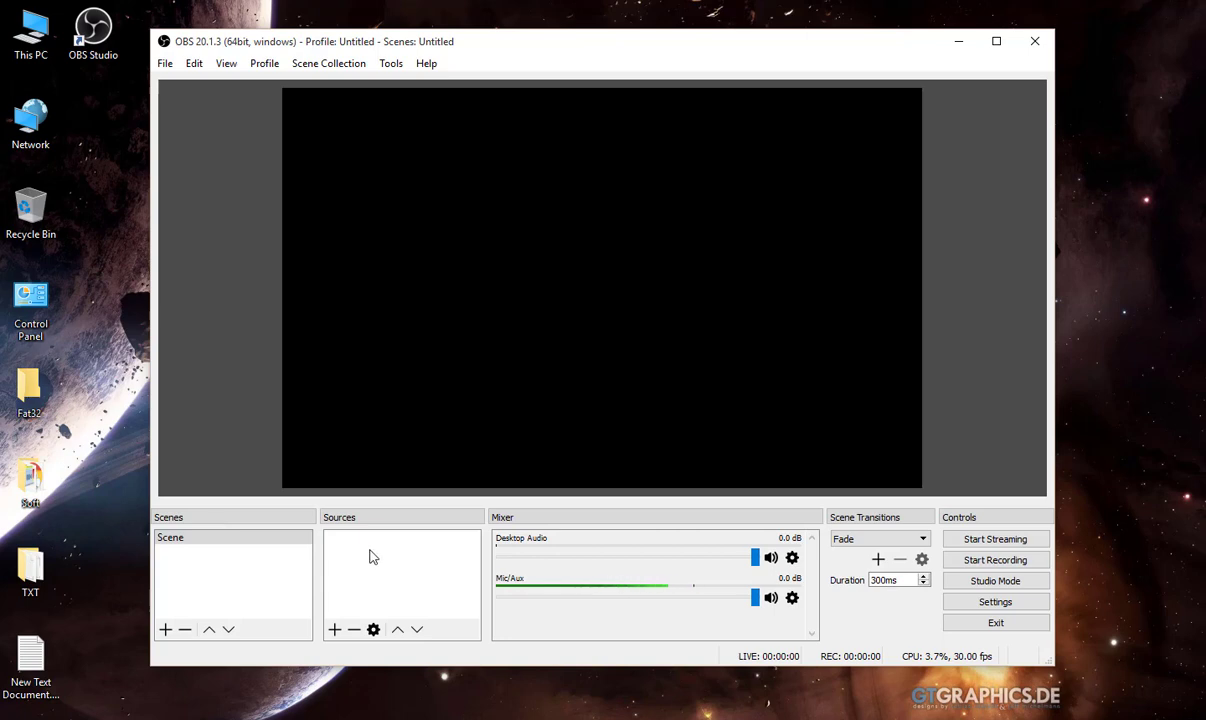
Step: Add a new Display Capture source named Test that captures Display 0 with Capture Cursor enabled
{"action": "left_click", "coordinate": [336, 628]}
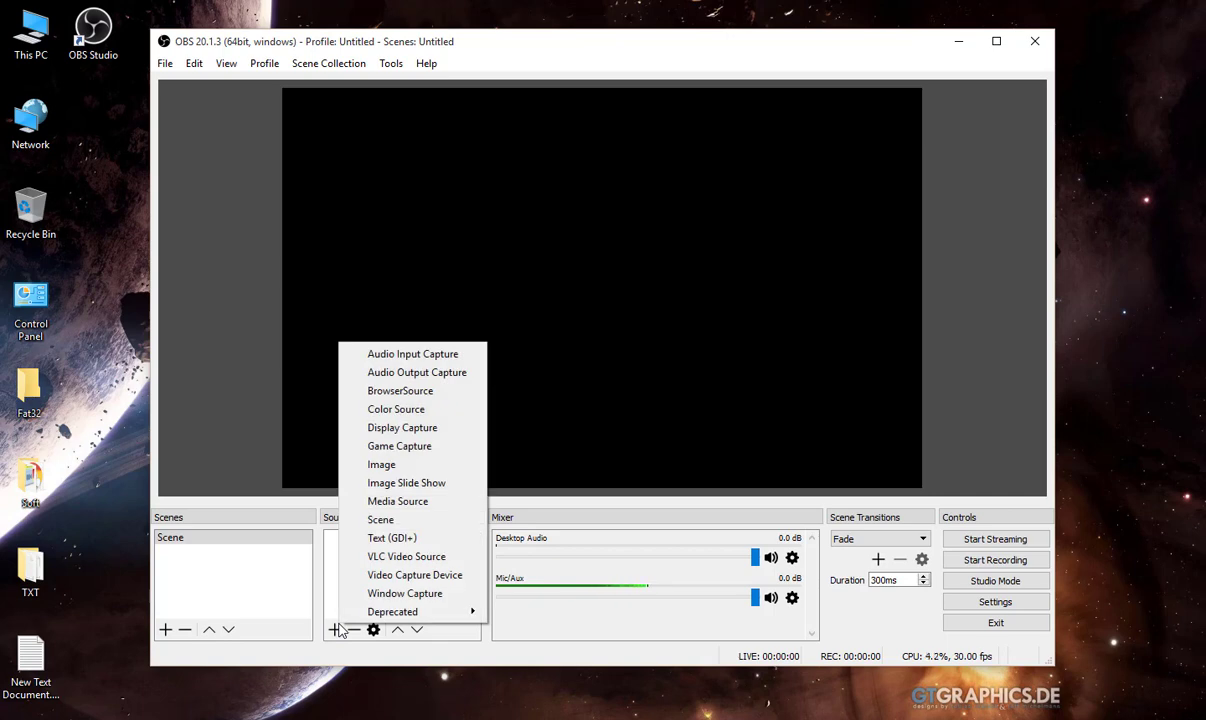
{"action": "left_click", "coordinate": [398, 429]}
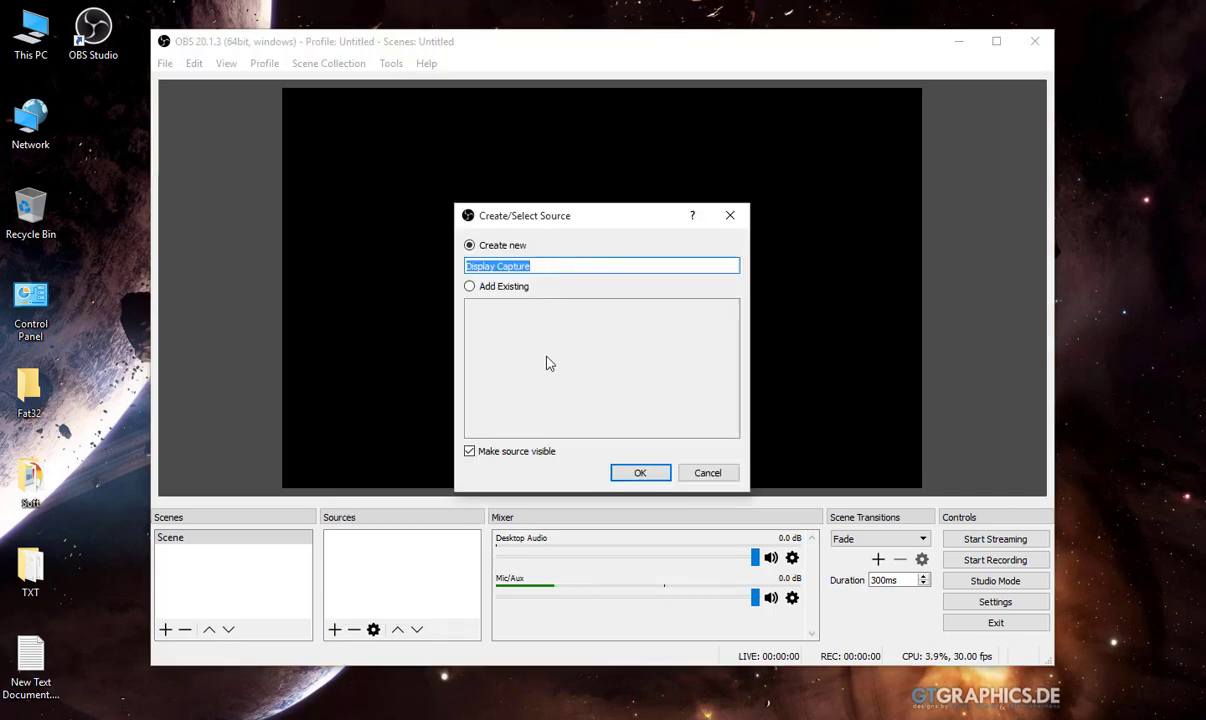
{"action": "type", "text": "Test"}
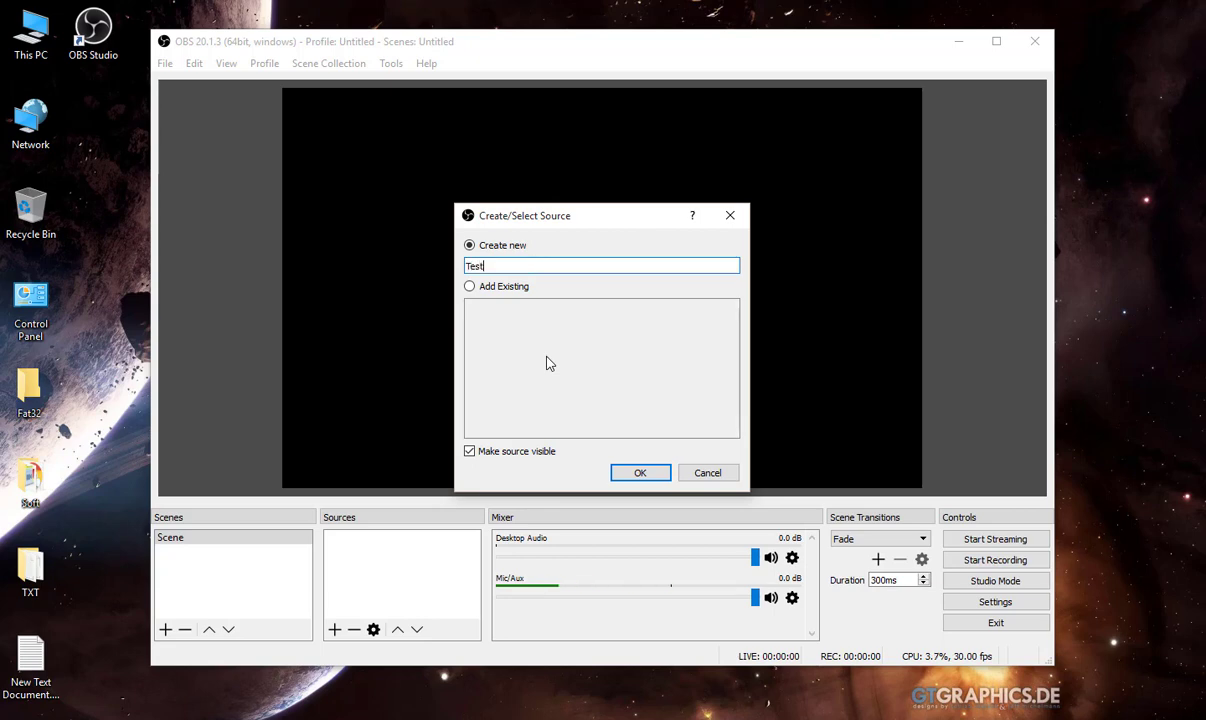
{"action": "left_click", "coordinate": [638, 474]}
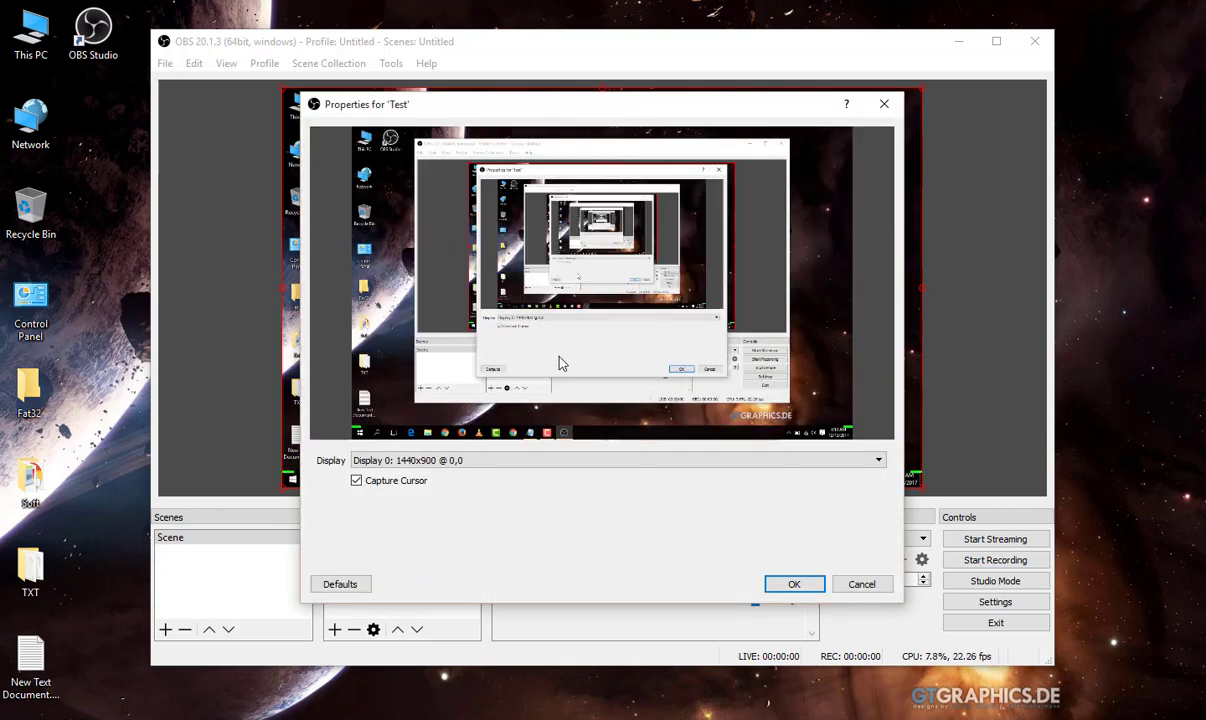
{"action": "left_click", "coordinate": [493, 462]}
{"action": "left_click", "coordinate": [630, 473]}
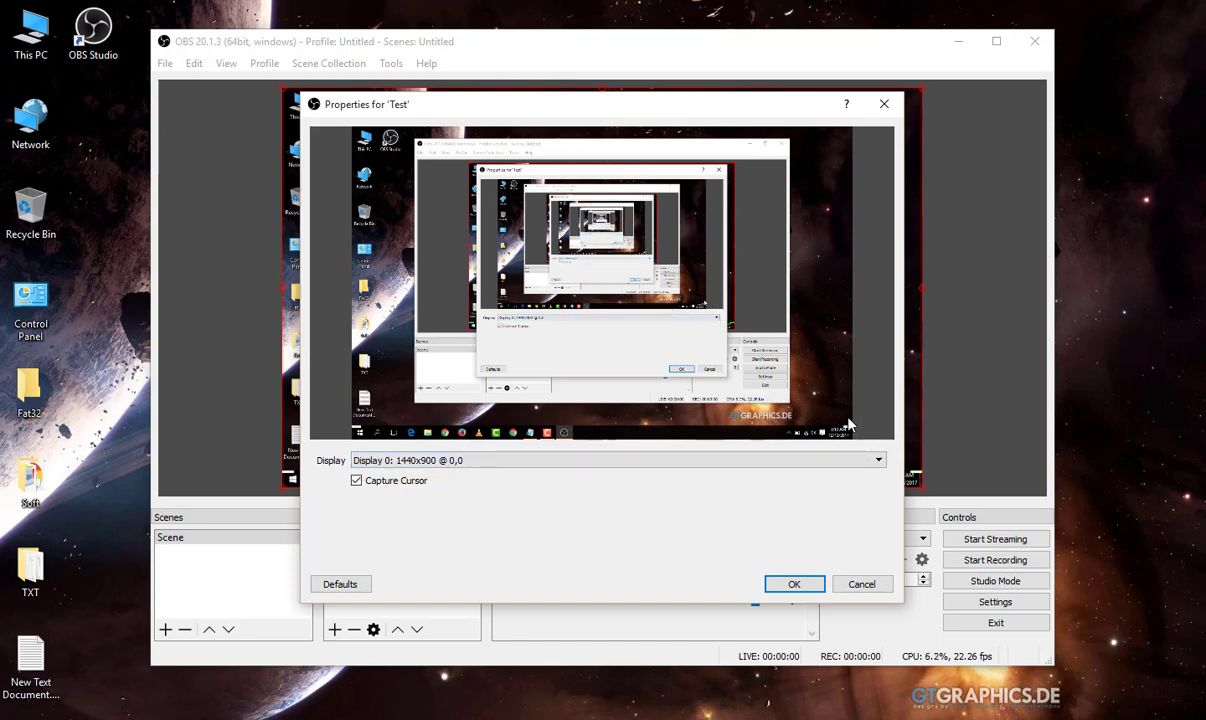
{"action": "left_click", "coordinate": [796, 583]}
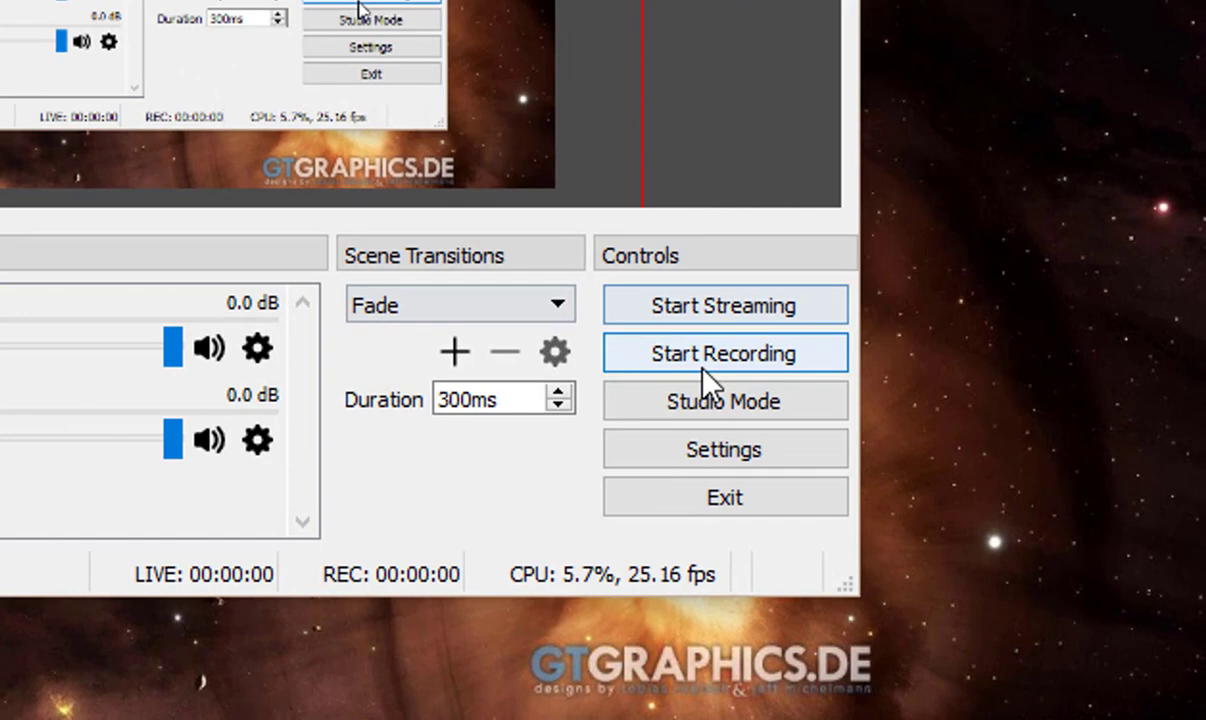
Step: Record a short screen test in which the This PC window is opened and closed, and stop the recording
{"action": "left_click", "coordinate": [702, 369]}
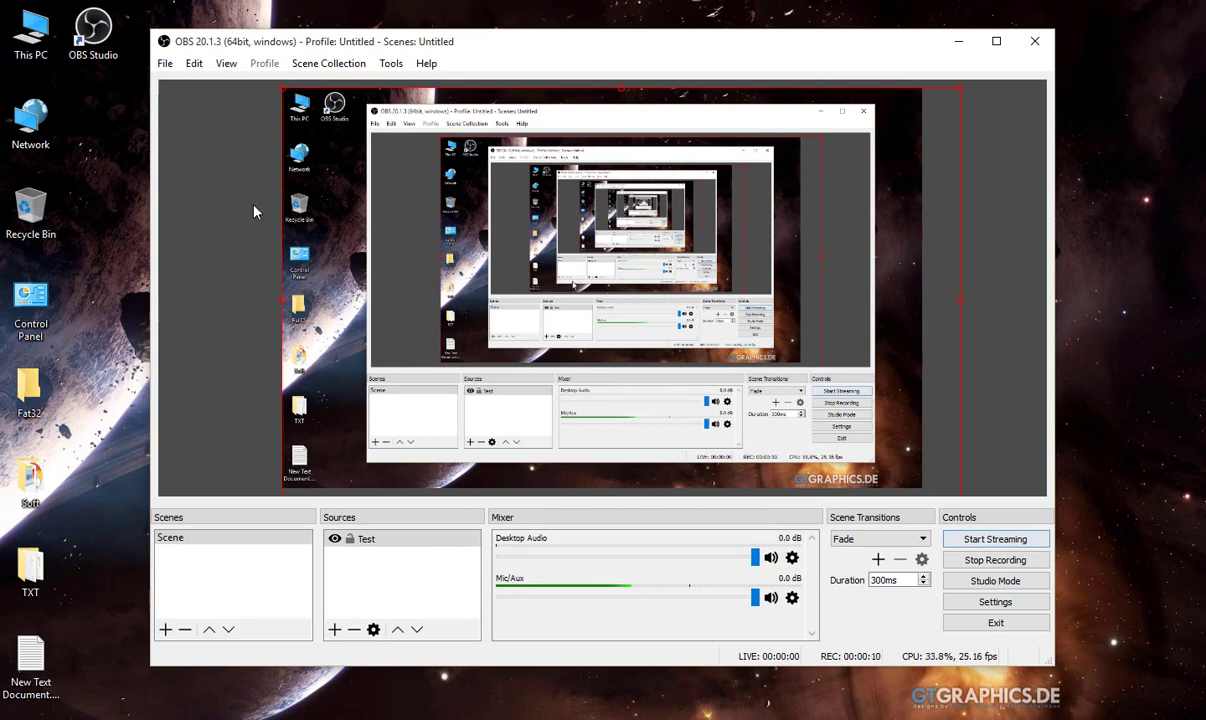
{"action": "left_click", "coordinate": [36, 50]}
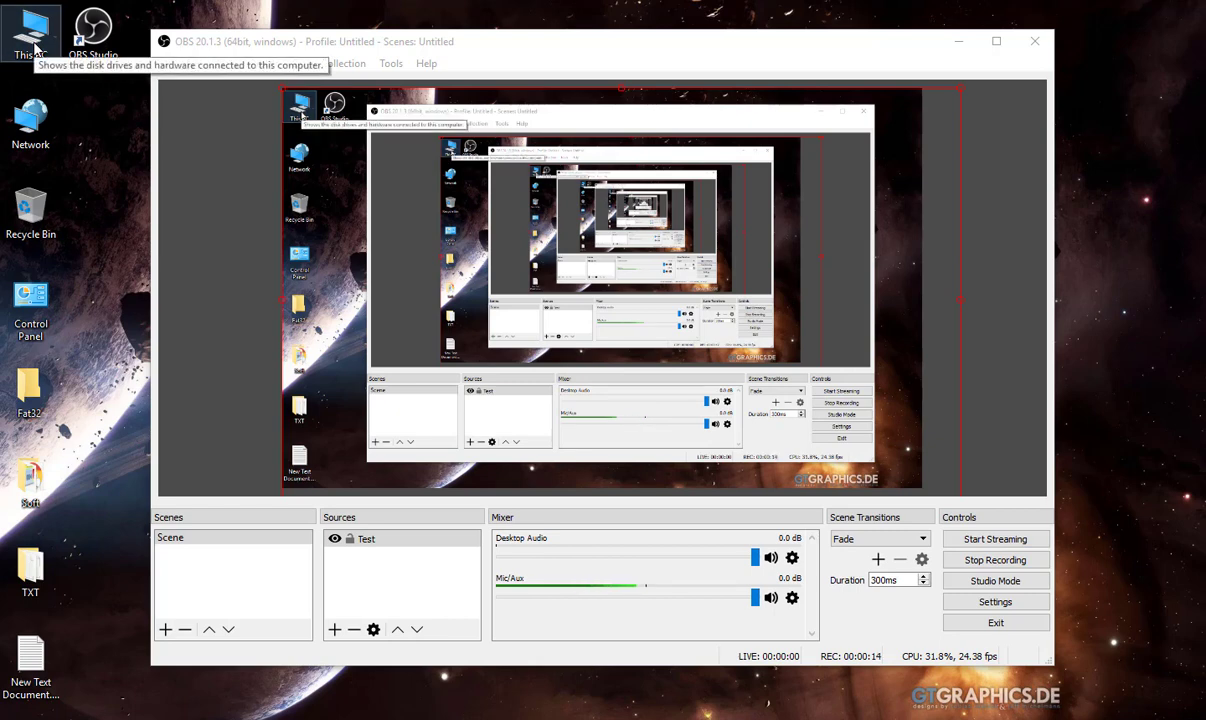
{"action": "double_click", "coordinate": [36, 50]}
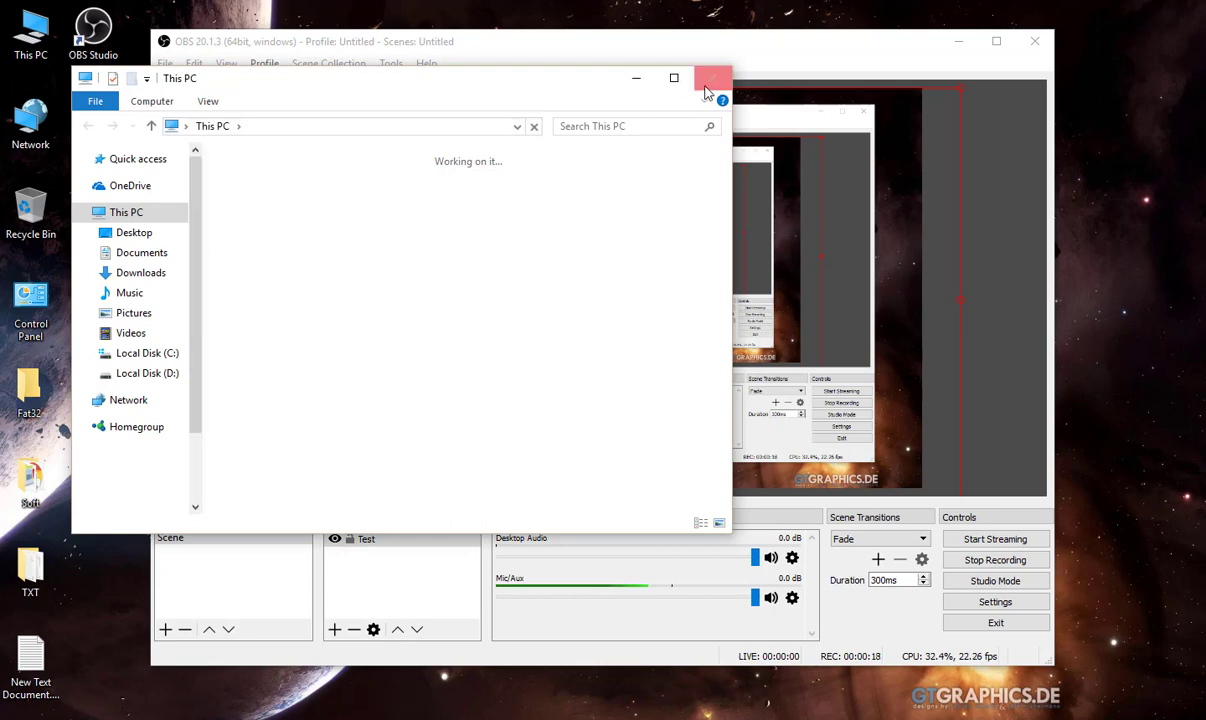
{"action": "left_click", "coordinate": [712, 78]}
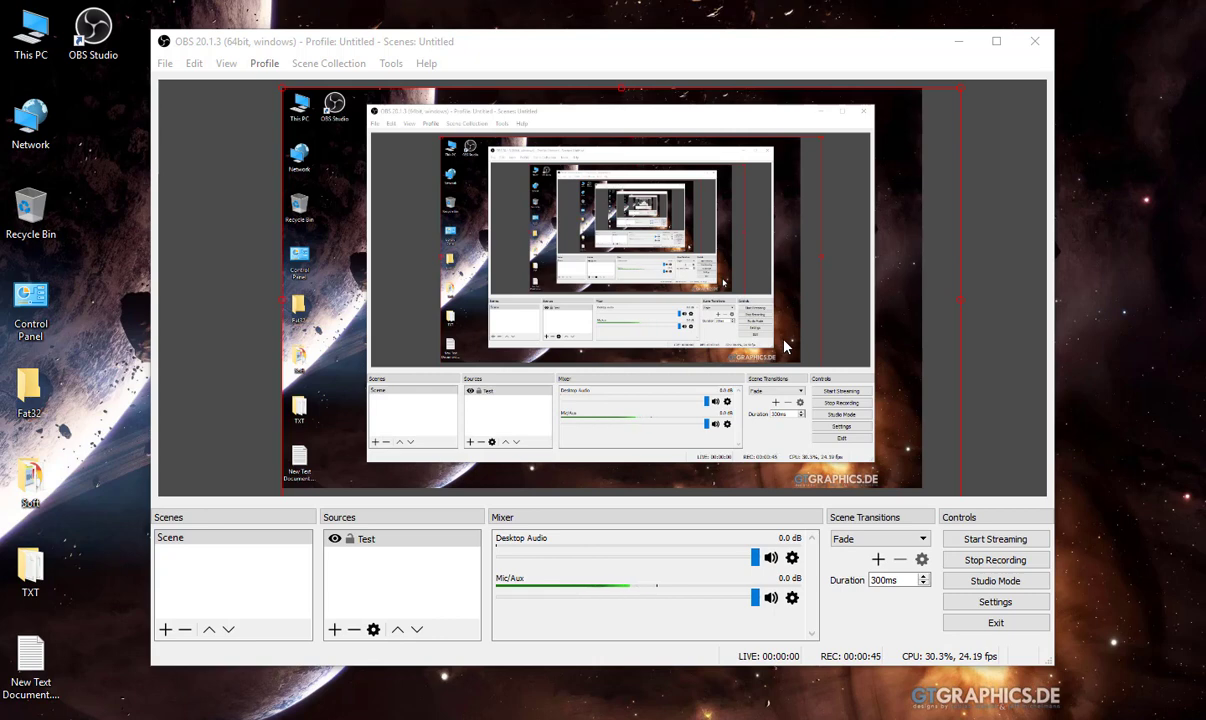
{"action": "left_click", "coordinate": [966, 560]}
Step: Play the recorded mp4 from the Videos folder in VLC, view it in full screen, and close the player and folder
{"action": "double_click", "coordinate": [40, 38]}
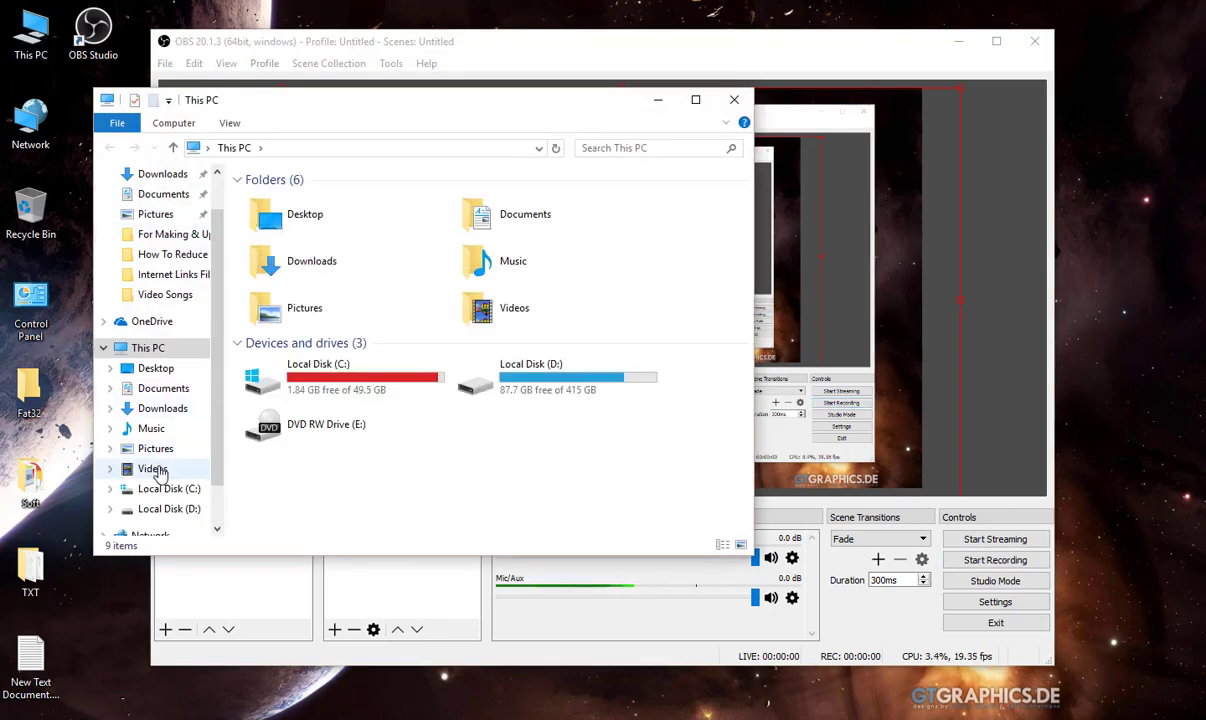
{"action": "left_click", "coordinate": [155, 470]}
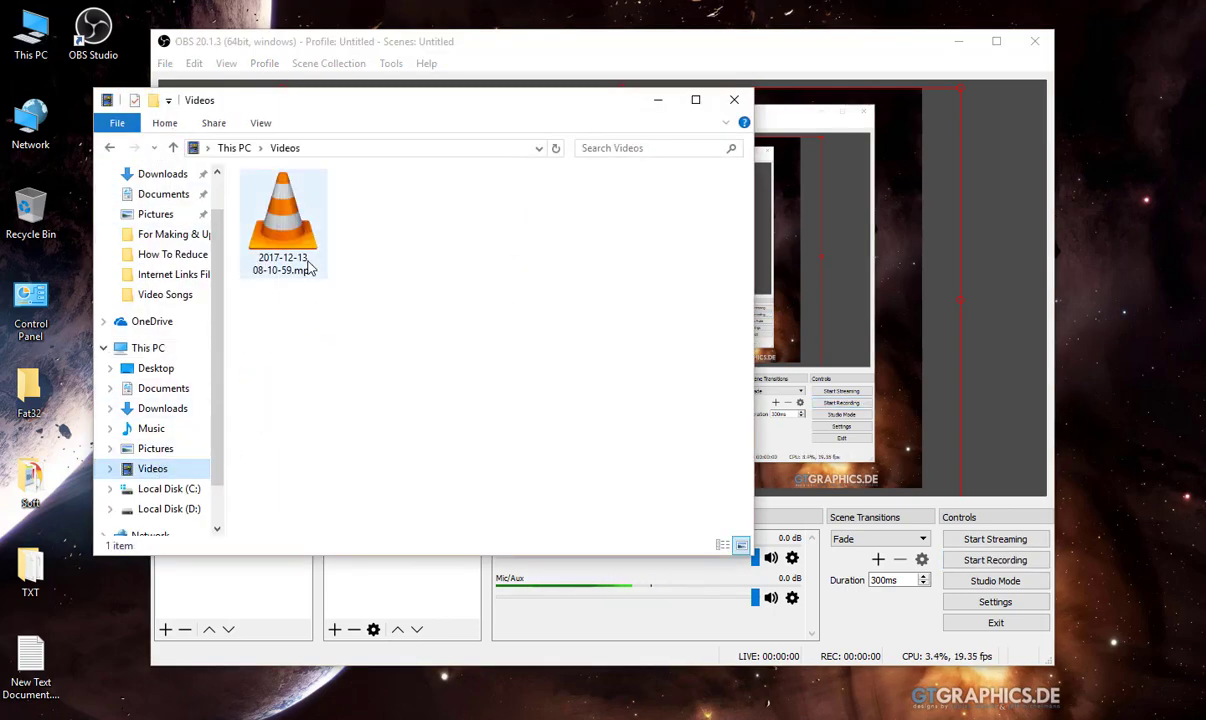
{"action": "double_click", "coordinate": [283, 225]}
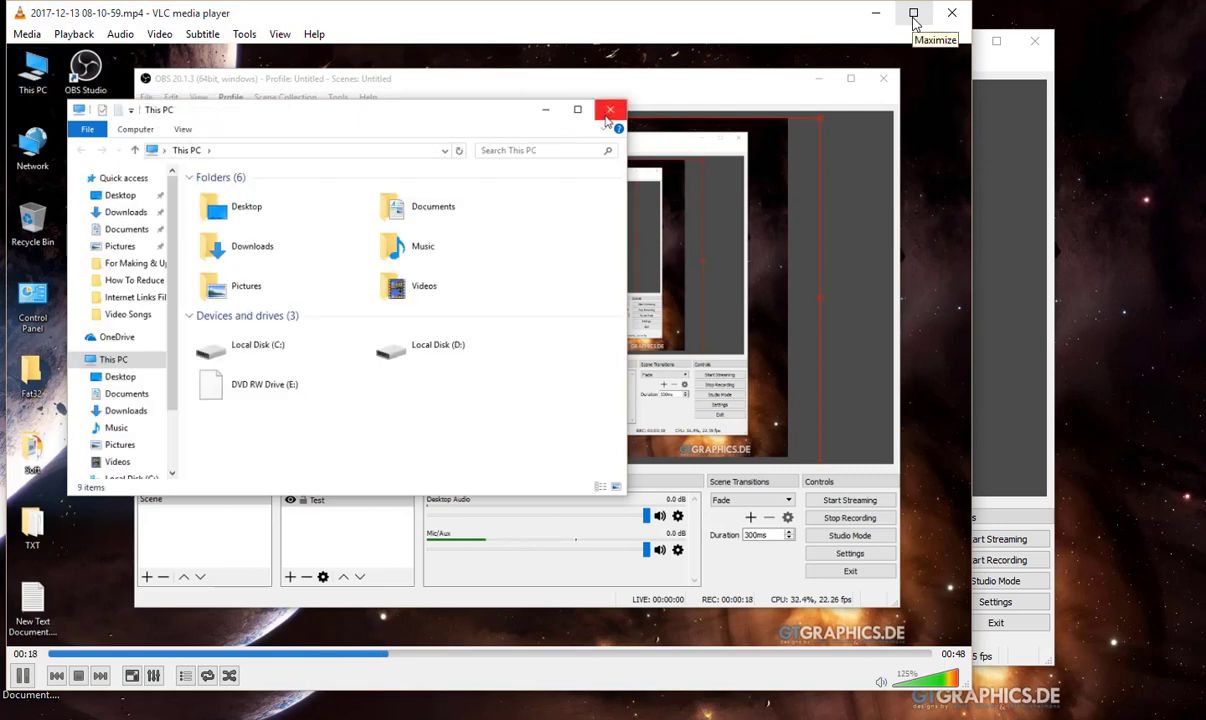
{"action": "double_click", "coordinate": [896, 155]}
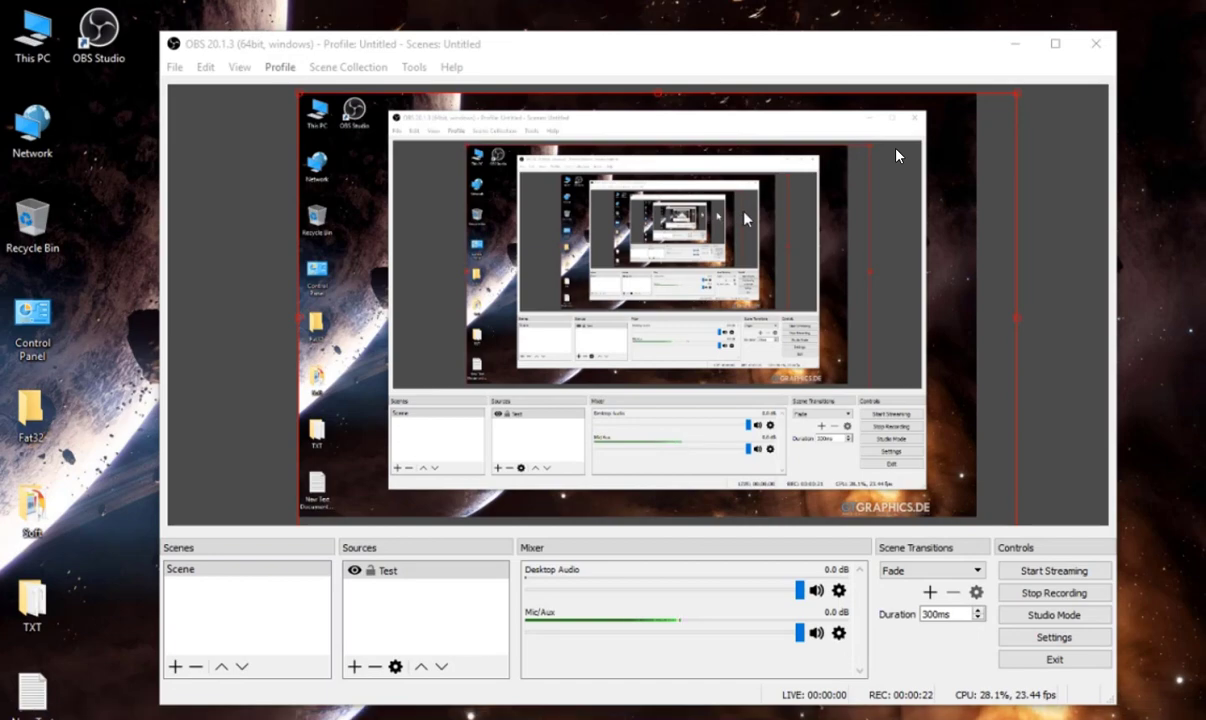
{"action": "double_click", "coordinate": [896, 155]}
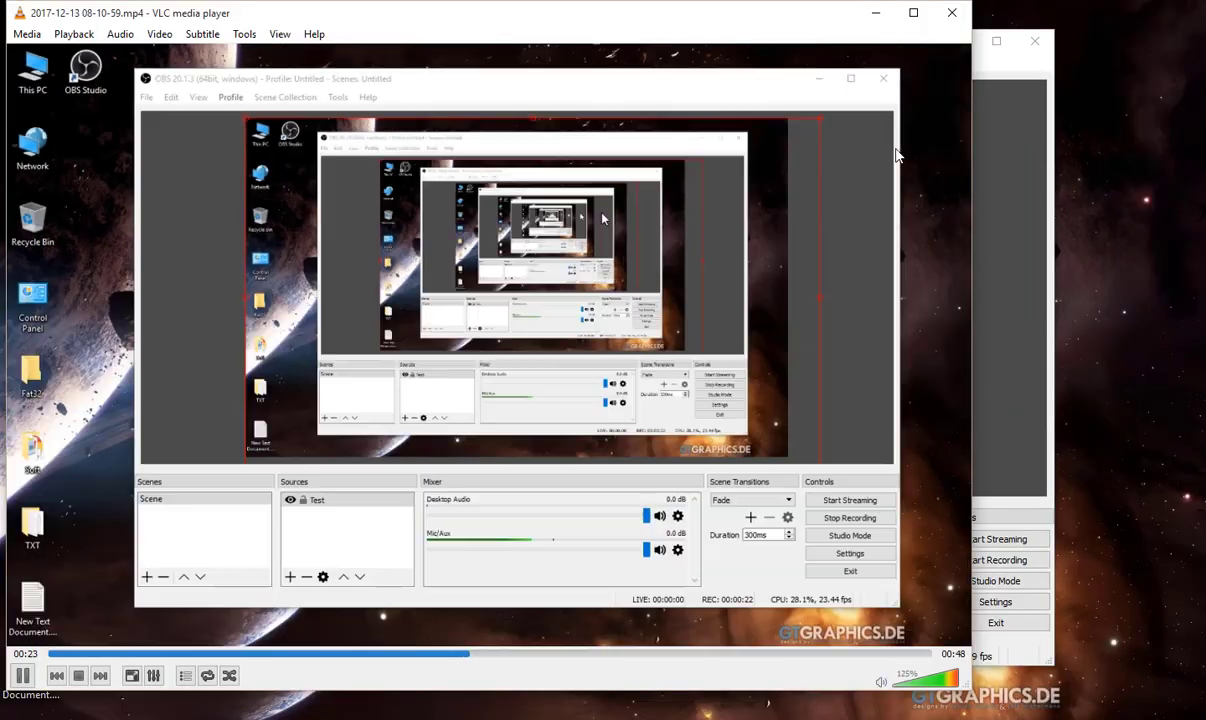
{"action": "left_click", "coordinate": [952, 16]}
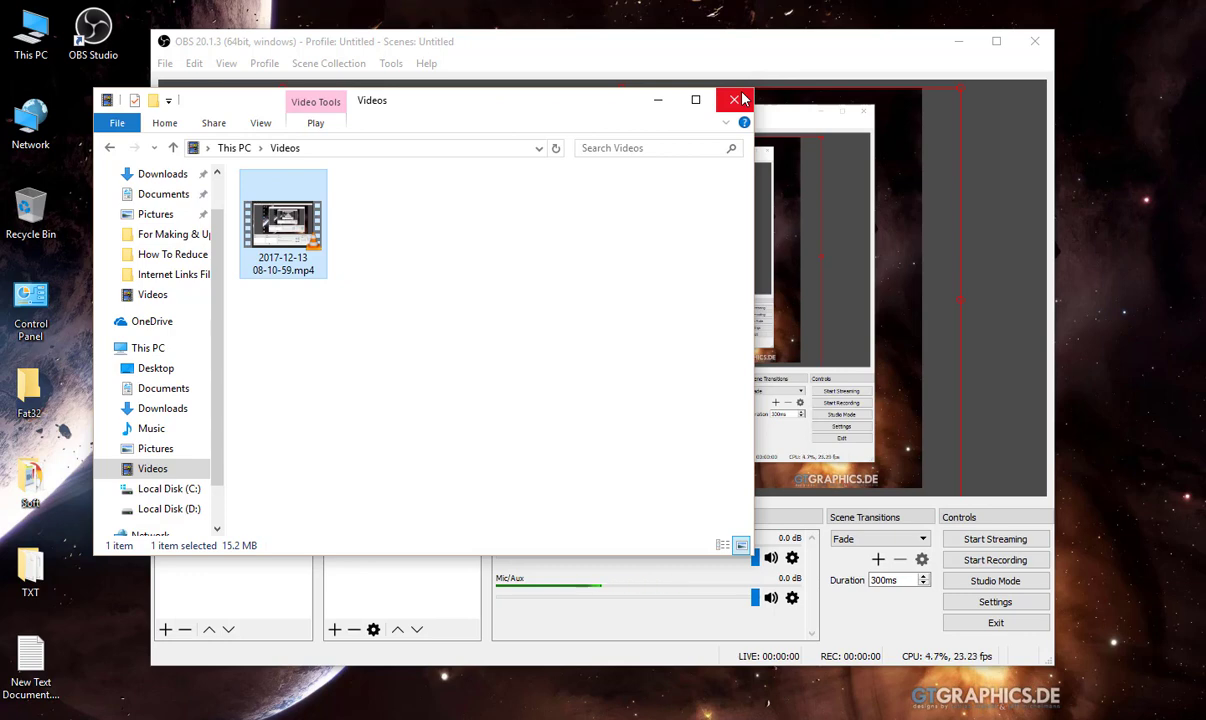
{"action": "left_click", "coordinate": [742, 99]}
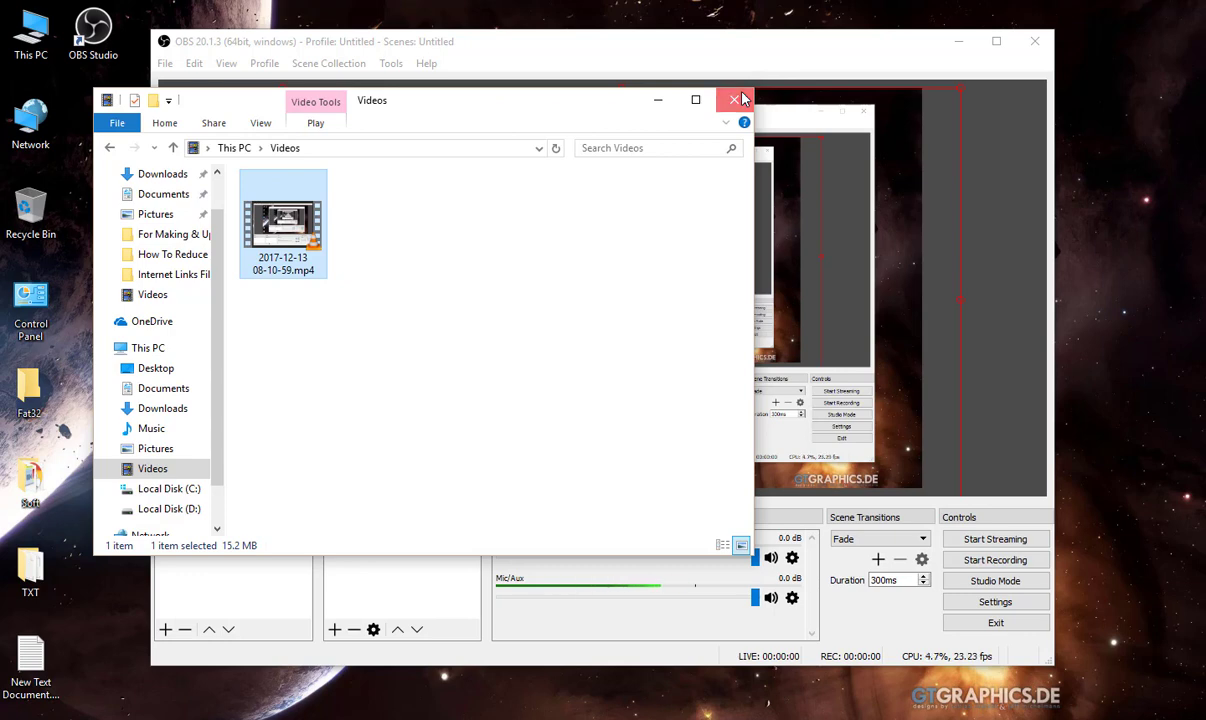